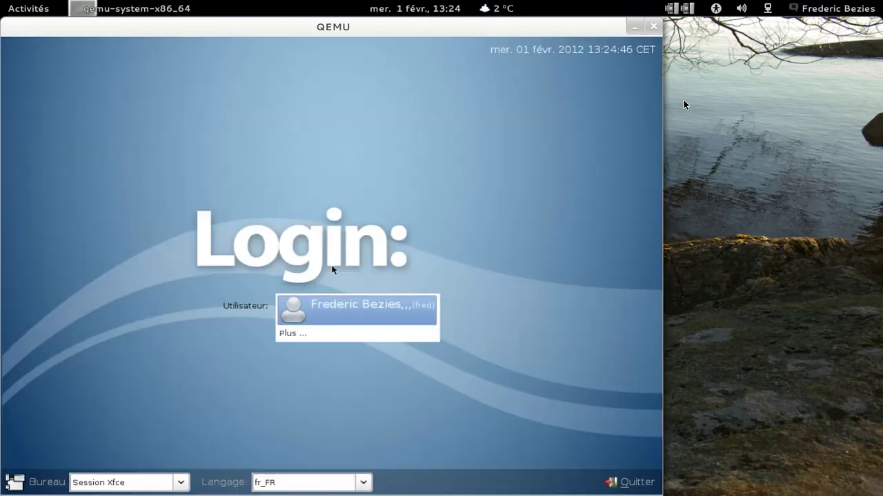
- Log in to Xfce in the QEMU guest as the listed user with its password
click(332, 269)
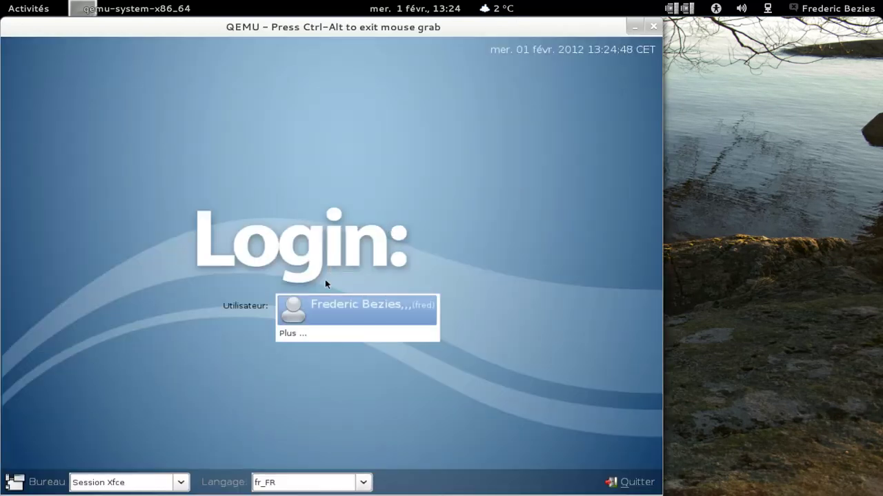
click(325, 314)
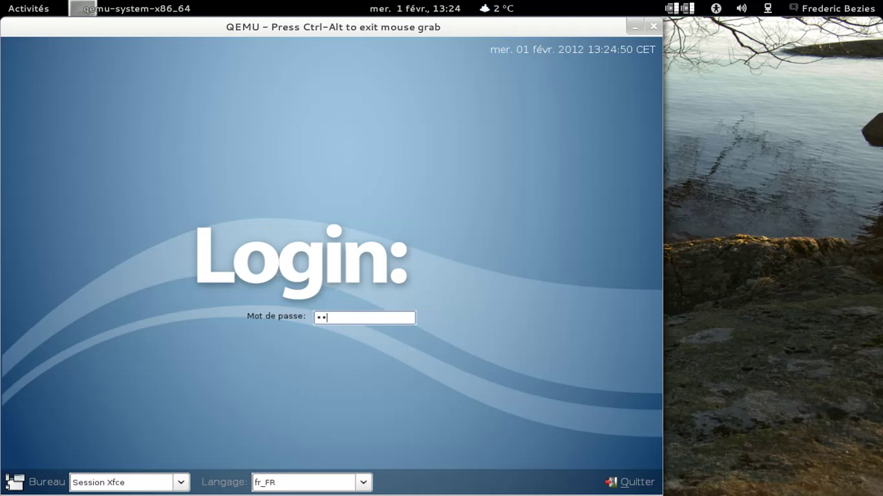
key(Return)
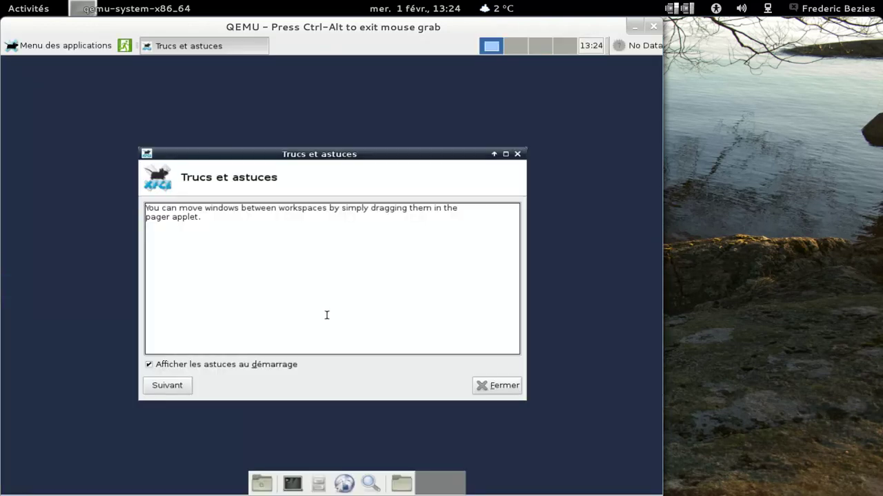
- Turn off startup tips, connect the Wired Network and open Wicd Network Manager
click(237, 365)
click(503, 386)
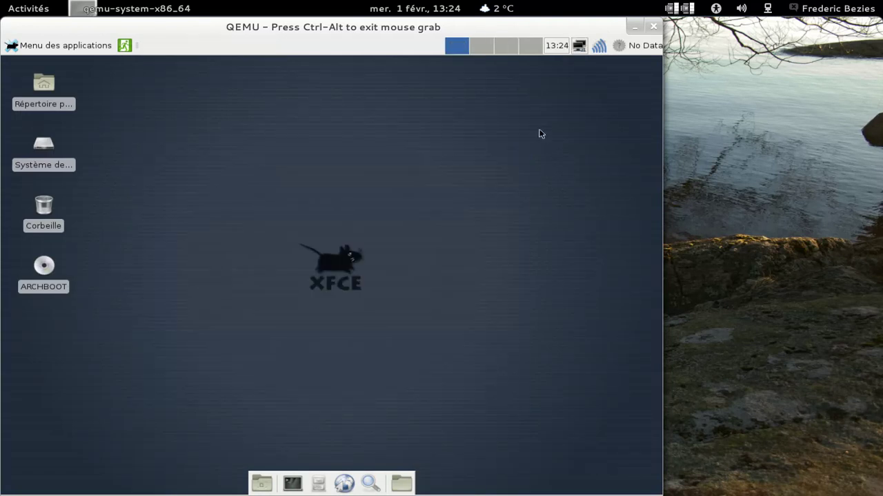
click(580, 47)
mouse_move(577, 56)
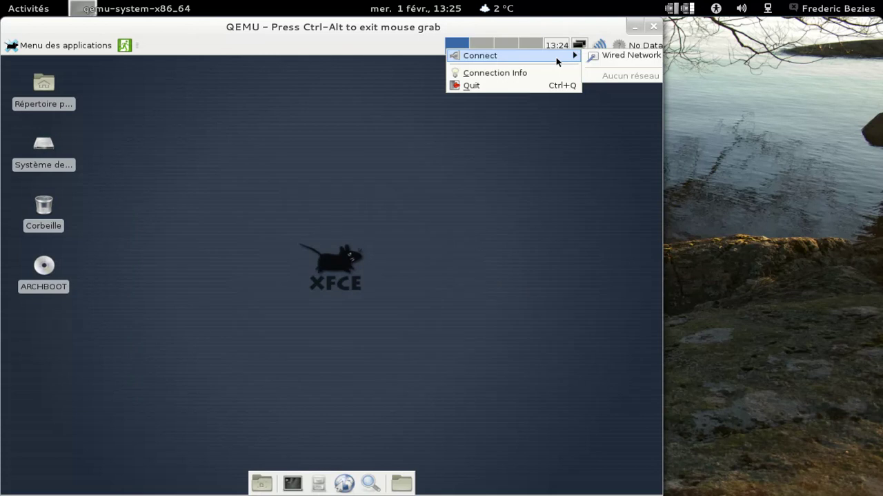
click(607, 57)
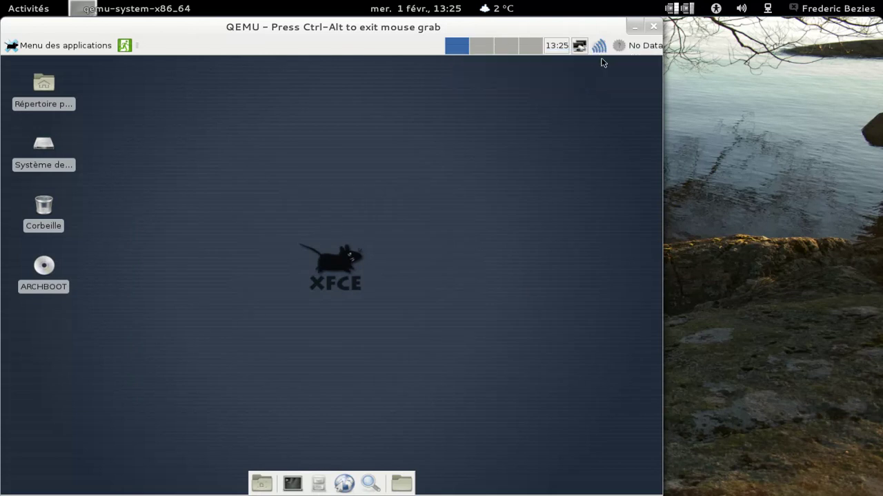
click(583, 50)
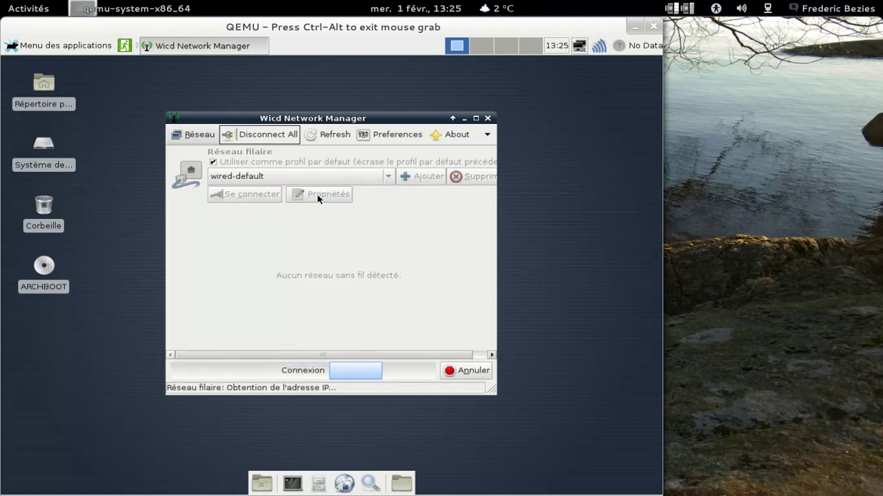
- In Wicd preferences, enable 'Always show wired interface' and 'Always switch to a wired connection'
click(393, 135)
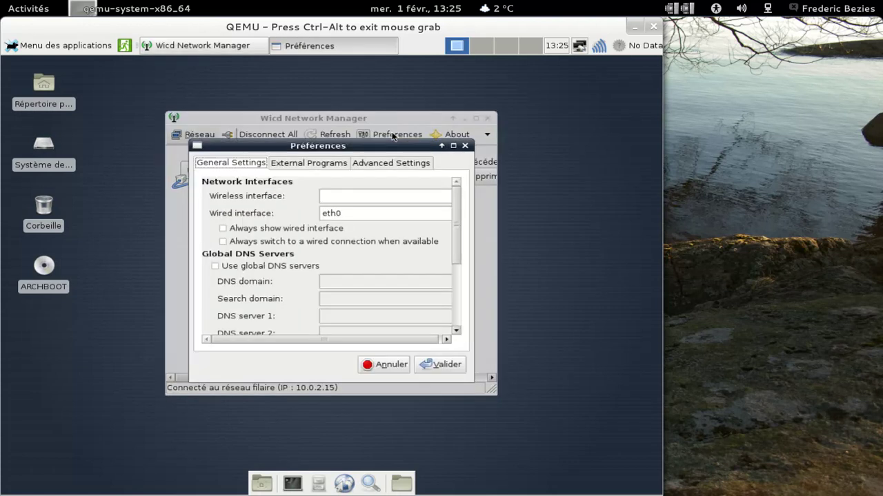
click(276, 229)
click(250, 242)
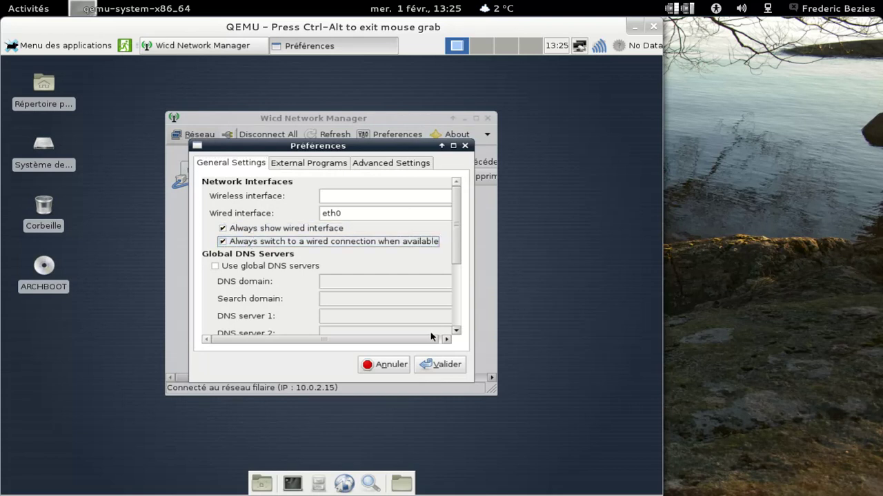
click(441, 364)
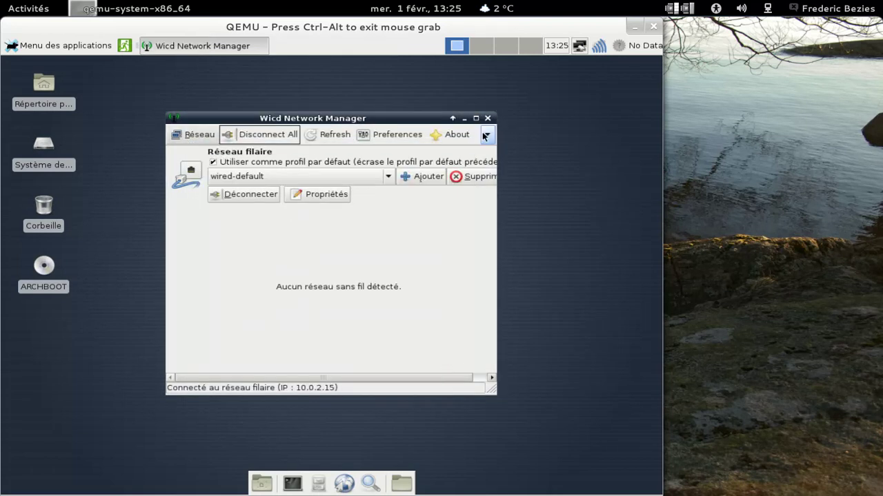
- Check the Wicd About information, then close the network manager
click(453, 136)
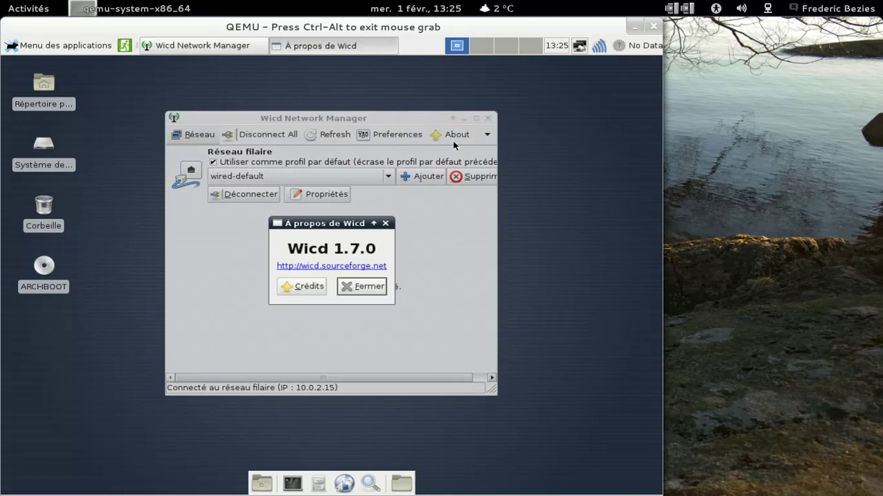
click(364, 288)
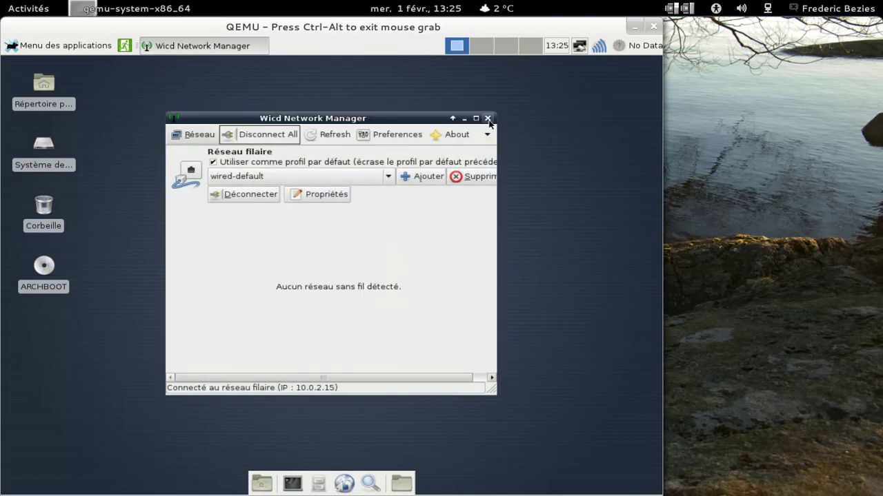
click(488, 119)
- Refresh the panel weather plugin so it reads 2 °C
right_click(634, 49)
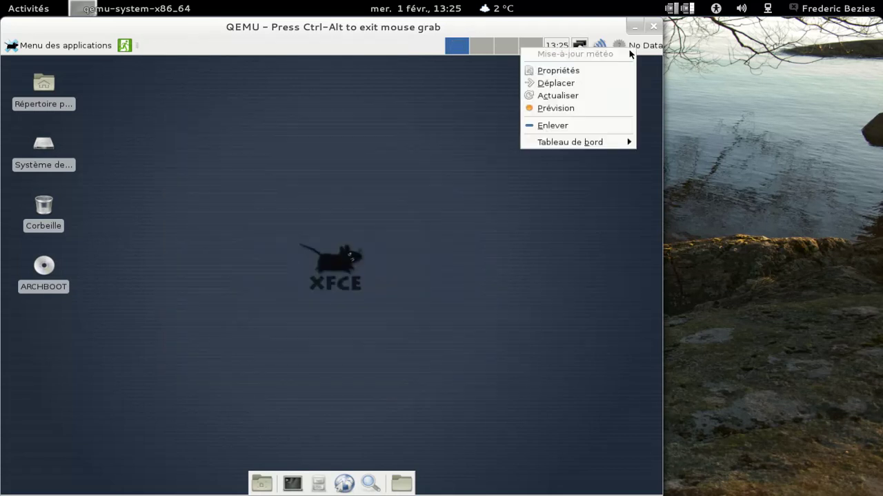
click(575, 95)
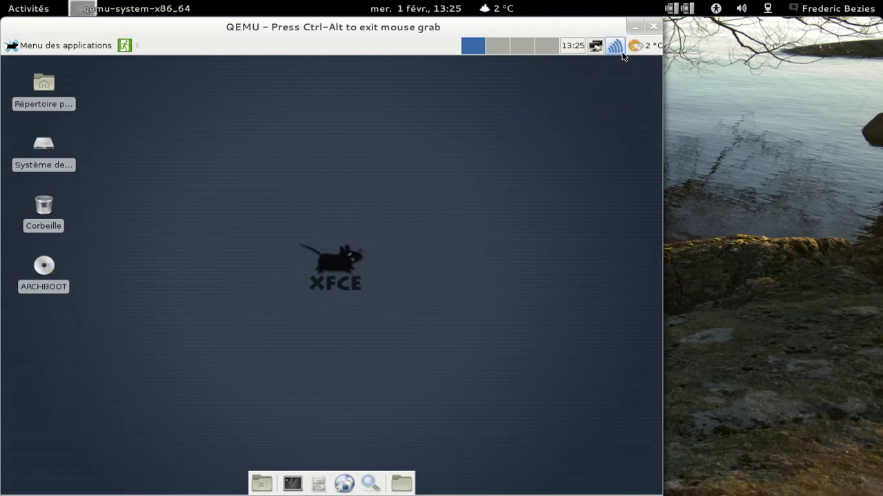
mouse_move(635, 50)
- Browse the application categories and launch Midori from Internet
click(52, 47)
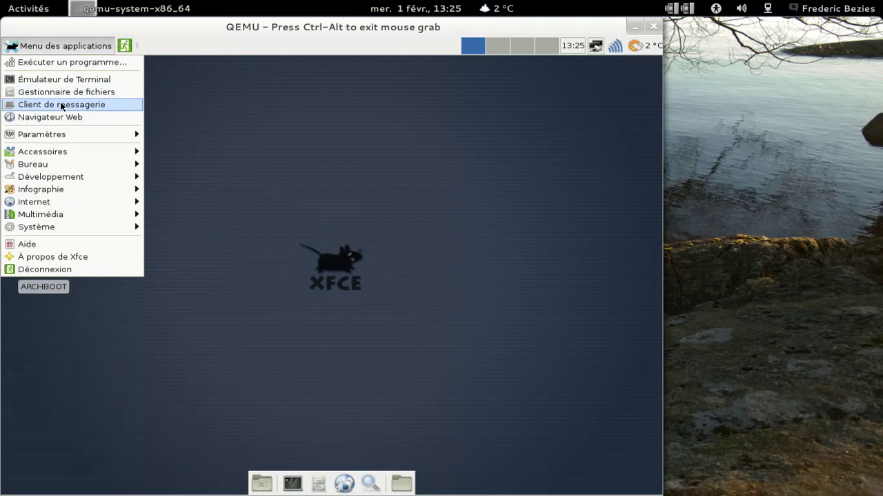
mouse_move(68, 135)
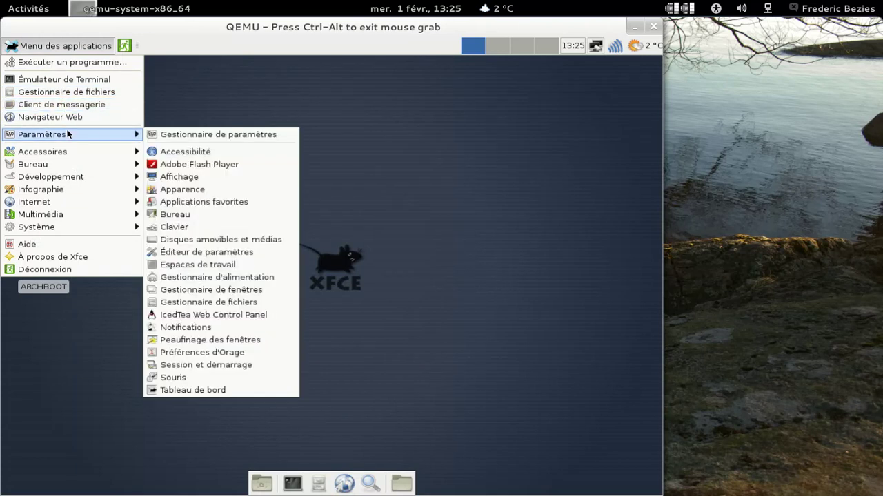
mouse_move(66, 152)
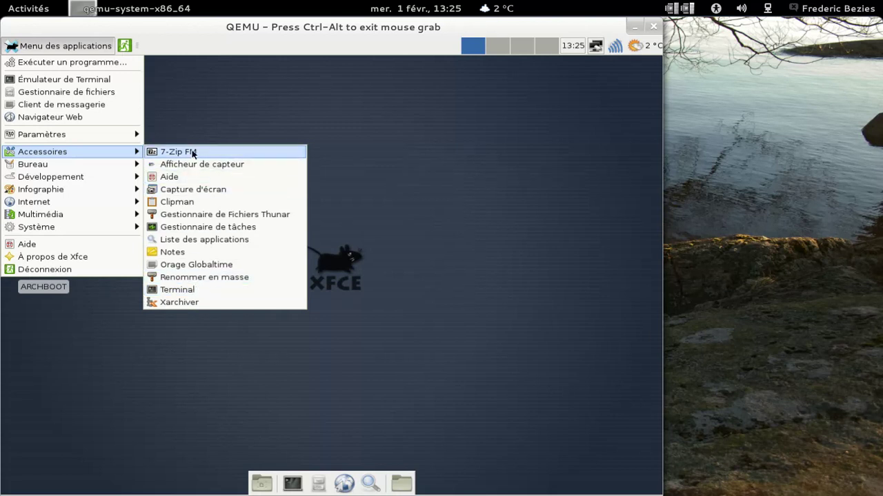
mouse_move(99, 180)
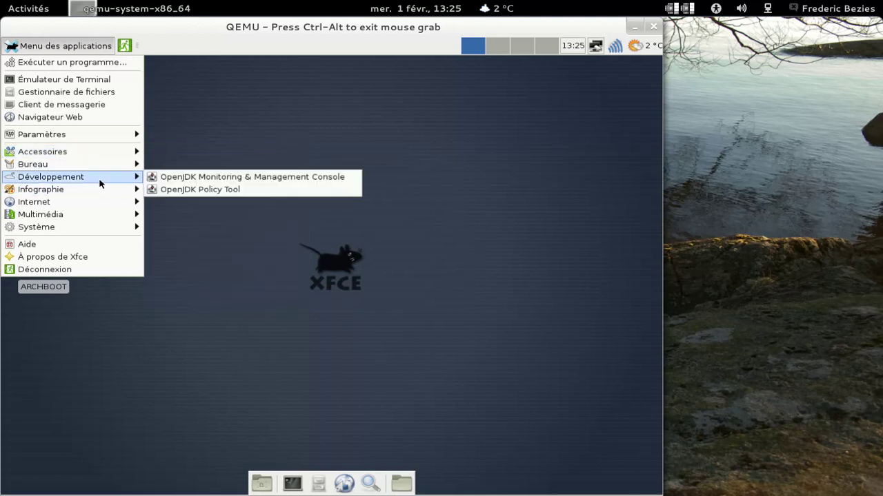
mouse_move(79, 202)
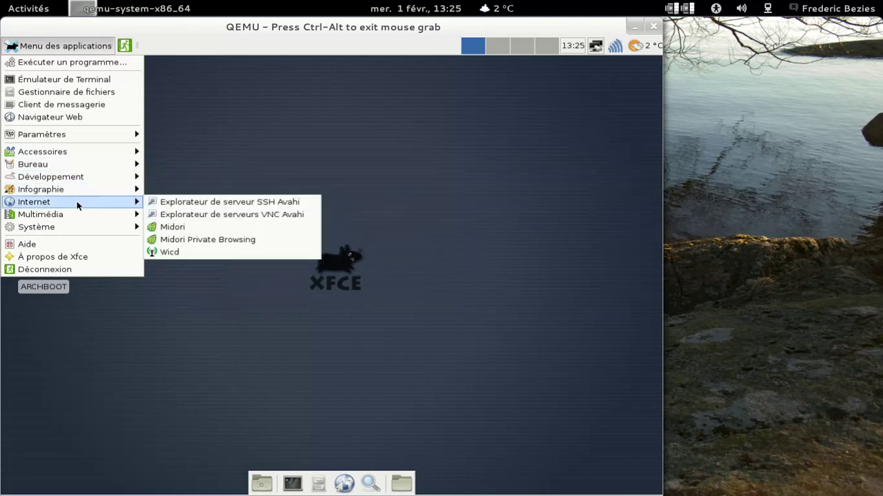
click(190, 228)
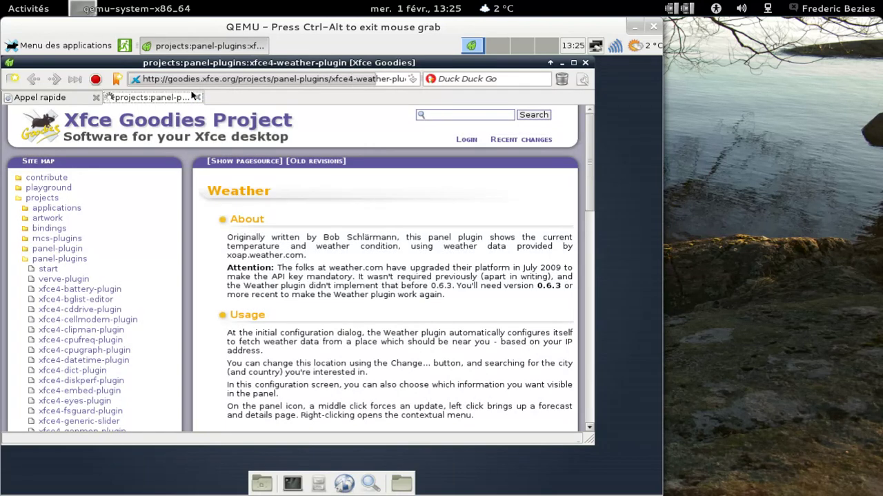
- Close the xfce4-weather-plugin tab and check Midori's About information
click(195, 97)
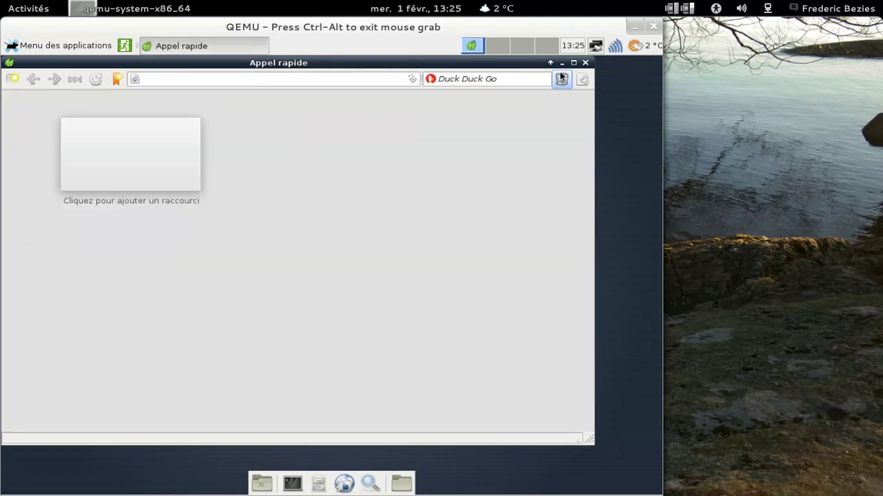
click(584, 79)
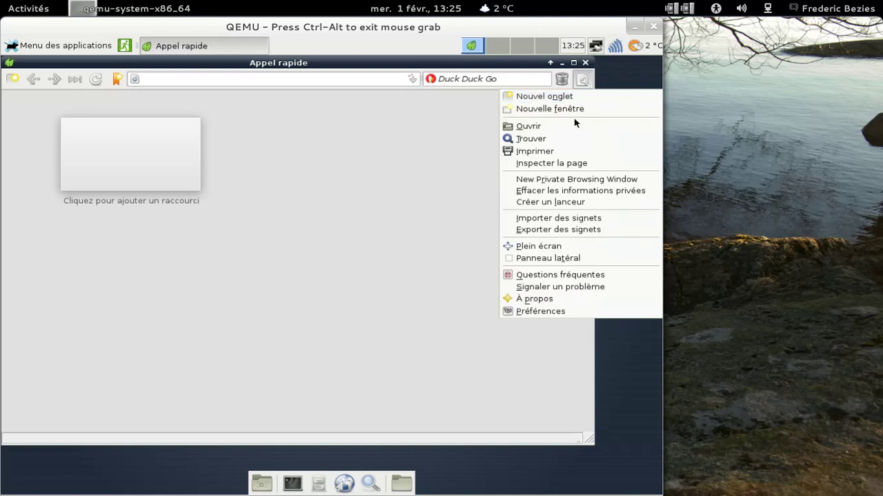
click(569, 299)
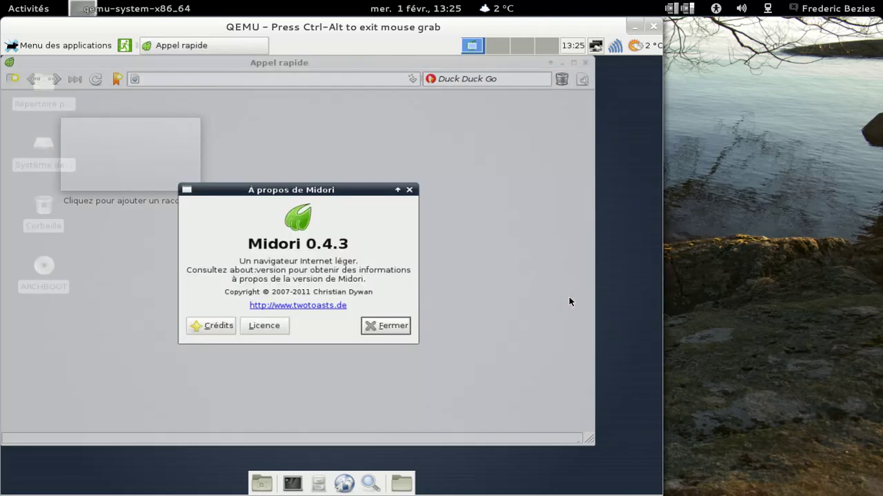
click(393, 326)
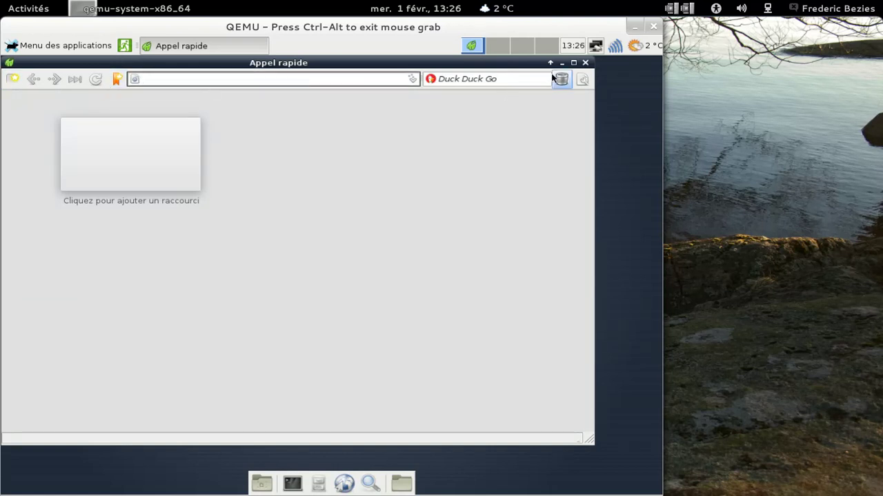
- Make Midori clear private data 'en quittant Midori', then close the browser
click(581, 80)
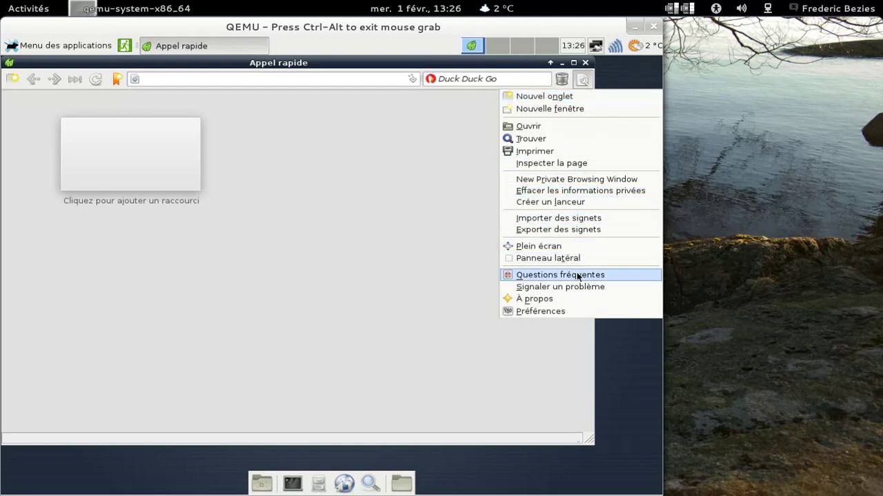
click(417, 211)
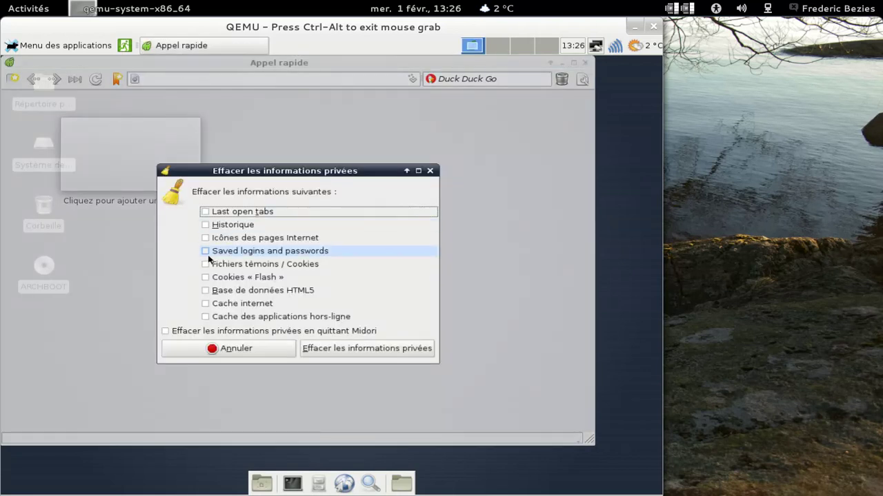
click(169, 334)
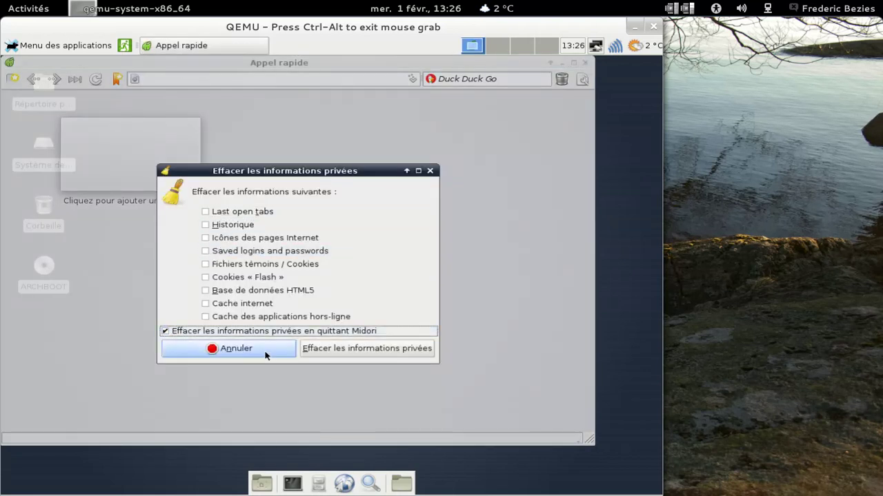
click(339, 351)
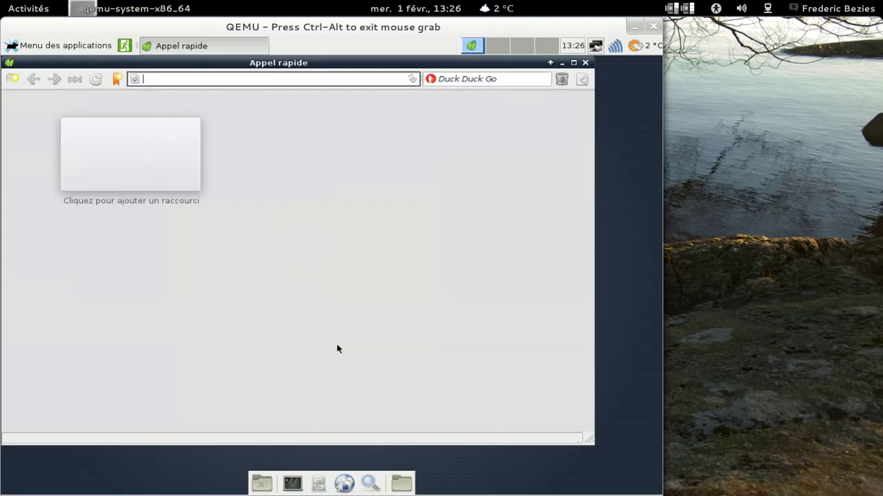
click(585, 63)
- Open the home folder in Thunar and check its About information
double_click(48, 102)
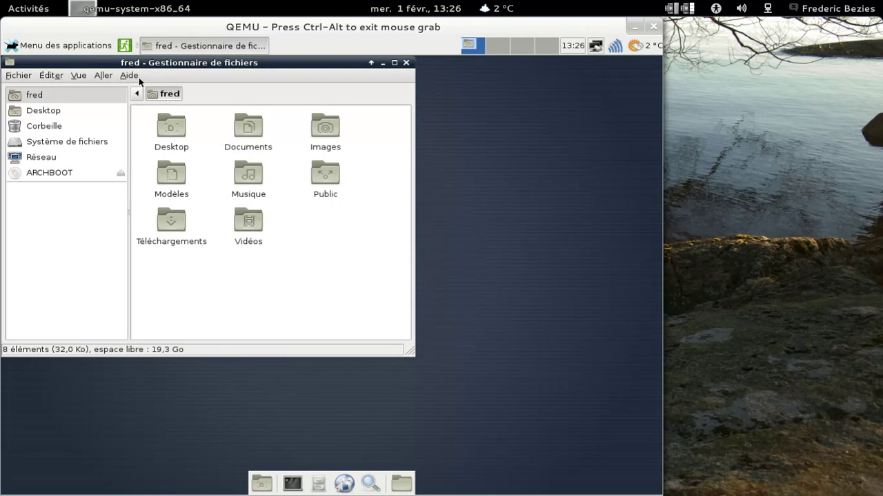
click(129, 76)
click(137, 102)
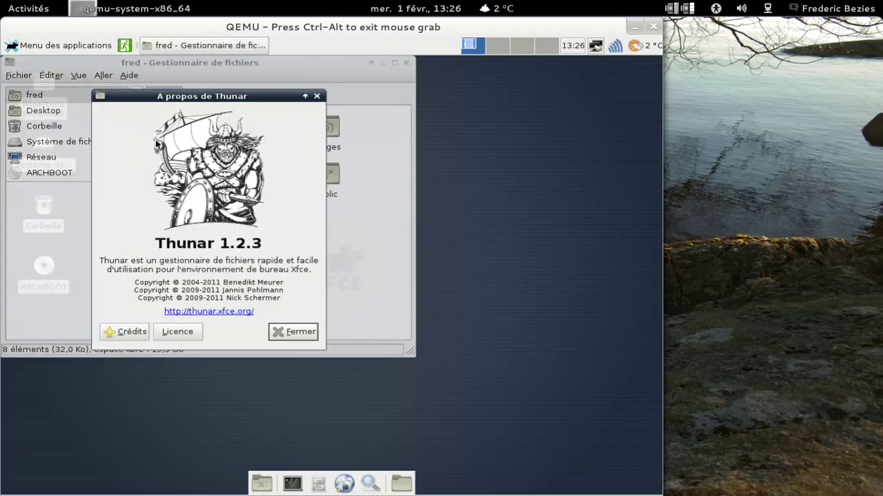
click(291, 331)
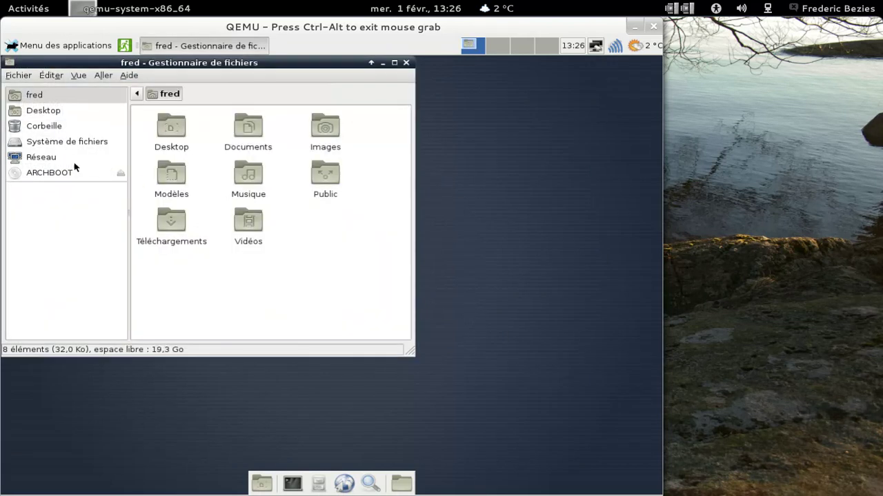
- Browse the ARCHBOOT disc and the empty Téléchargements folder, returning to fred
click(68, 176)
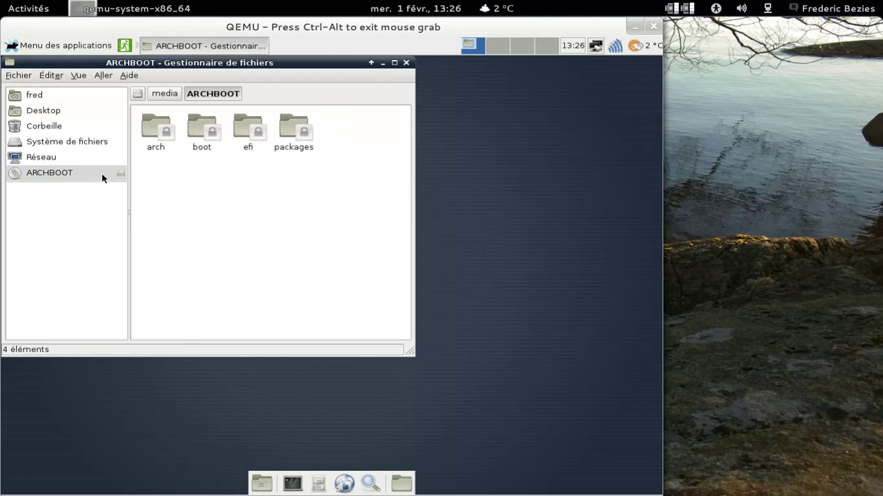
click(34, 95)
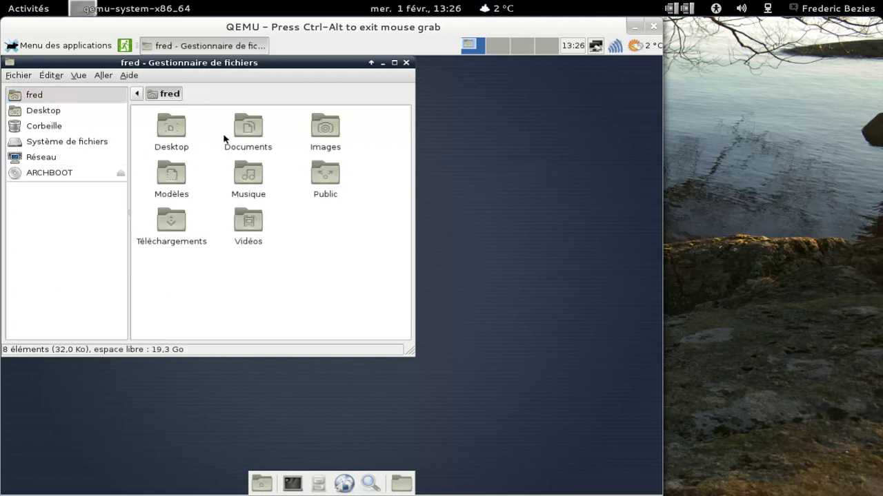
double_click(176, 226)
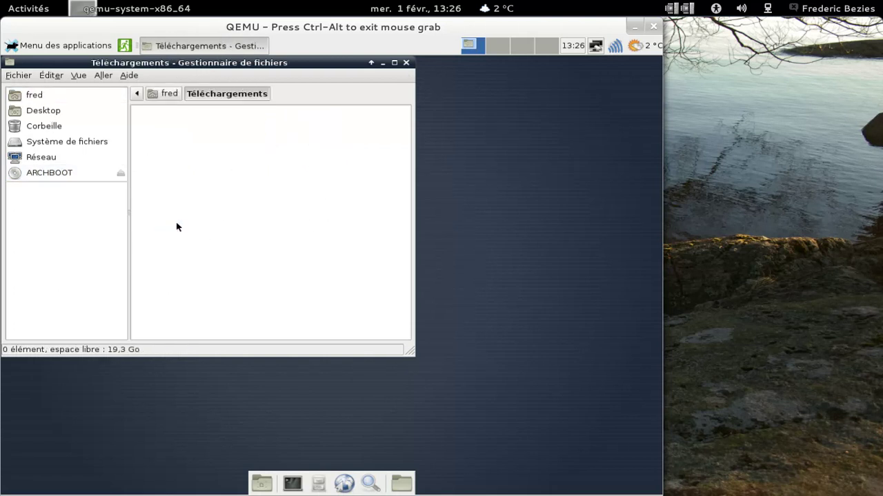
click(164, 93)
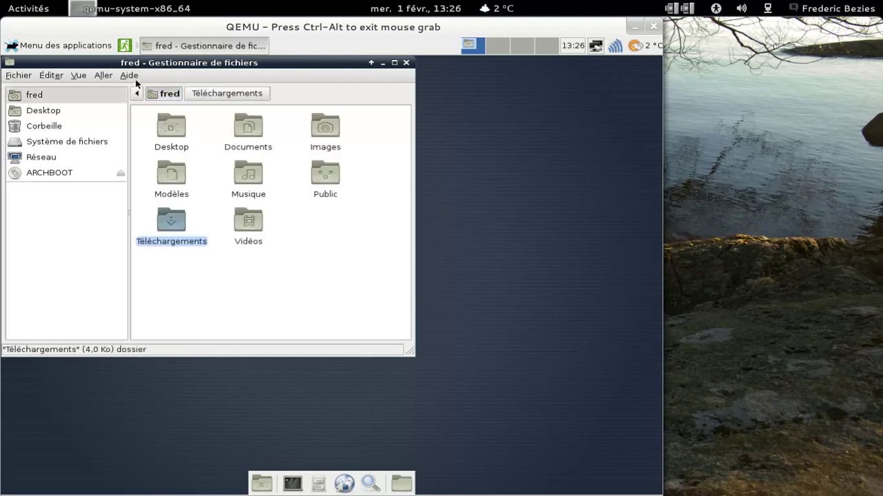
- Review the Thunar preferences: side panel, behaviour and advanced tabs, then close them
click(77, 75)
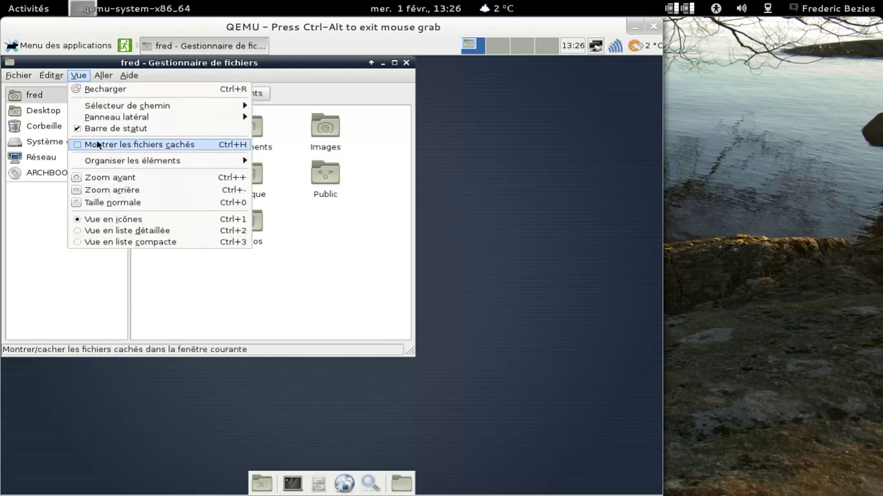
mouse_move(66, 74)
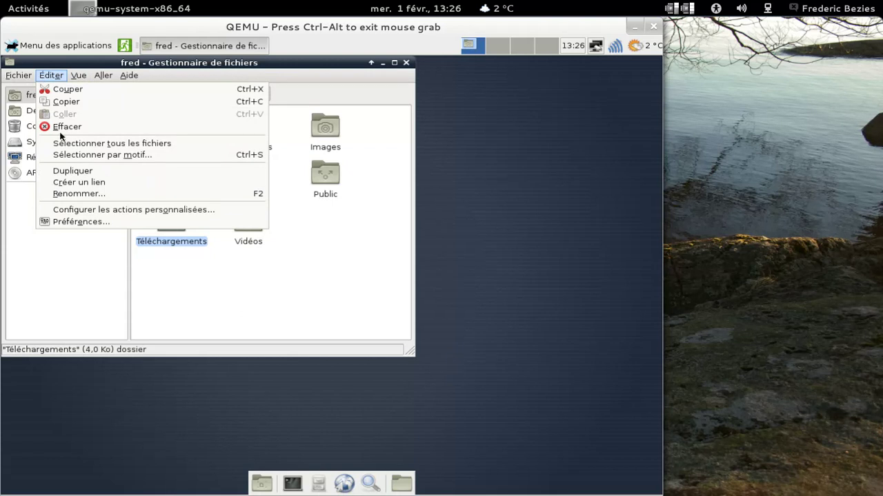
click(89, 222)
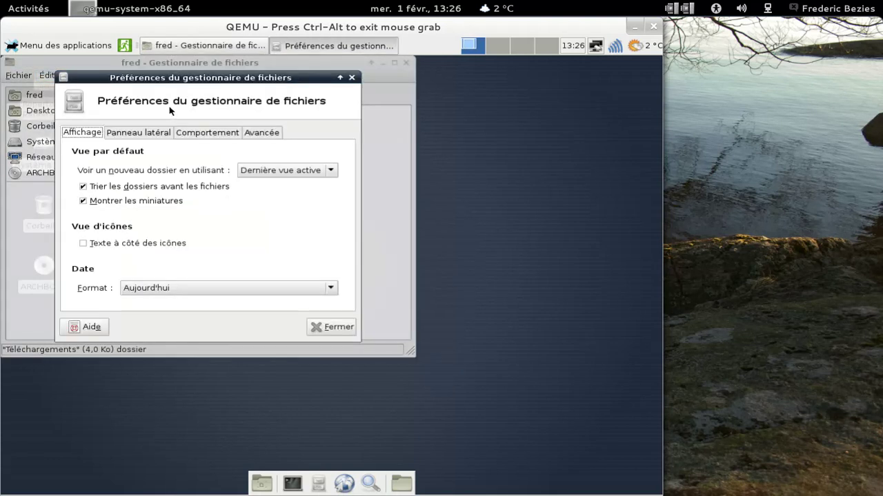
drag(175, 77, 362, 97)
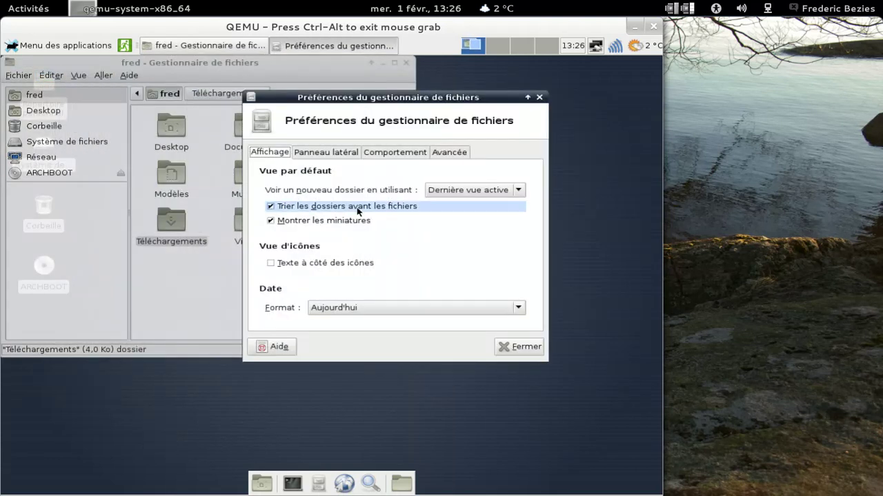
click(338, 153)
click(377, 153)
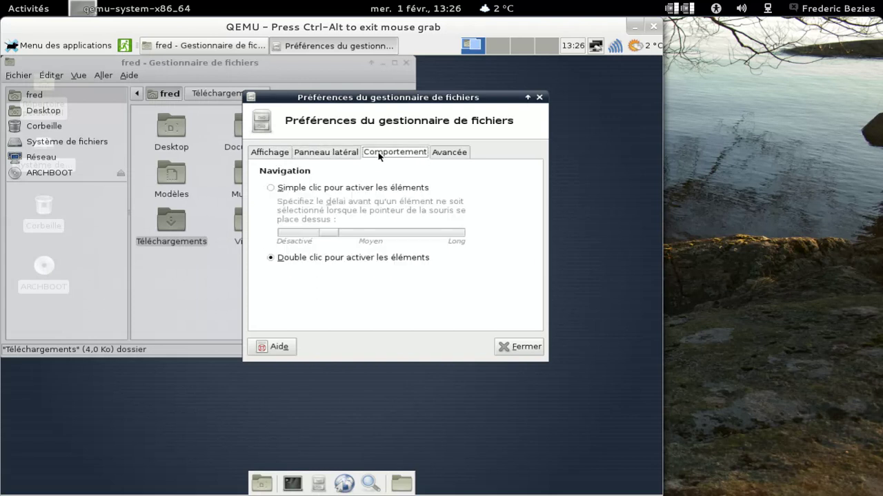
click(440, 153)
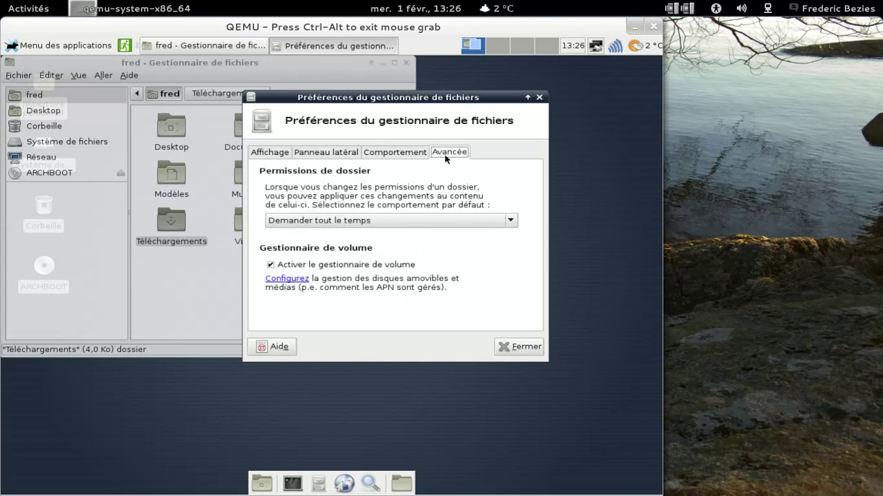
click(522, 347)
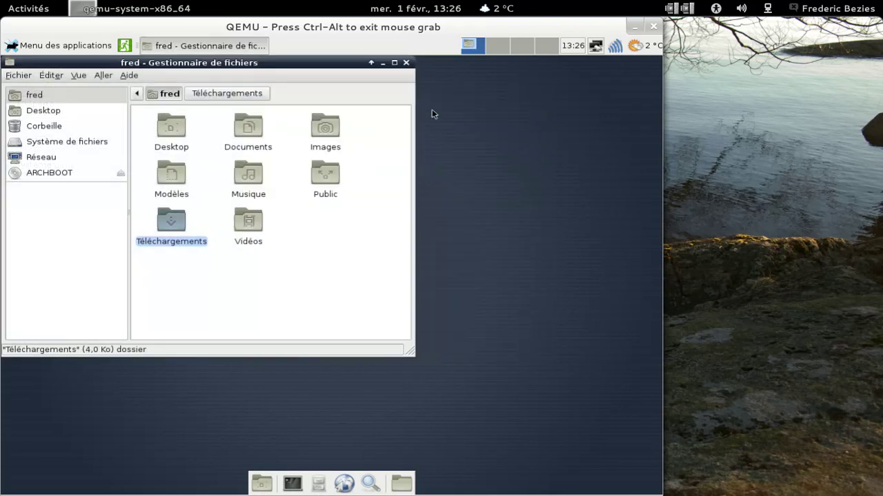
- Close Thunar and browse the applications menu
click(406, 63)
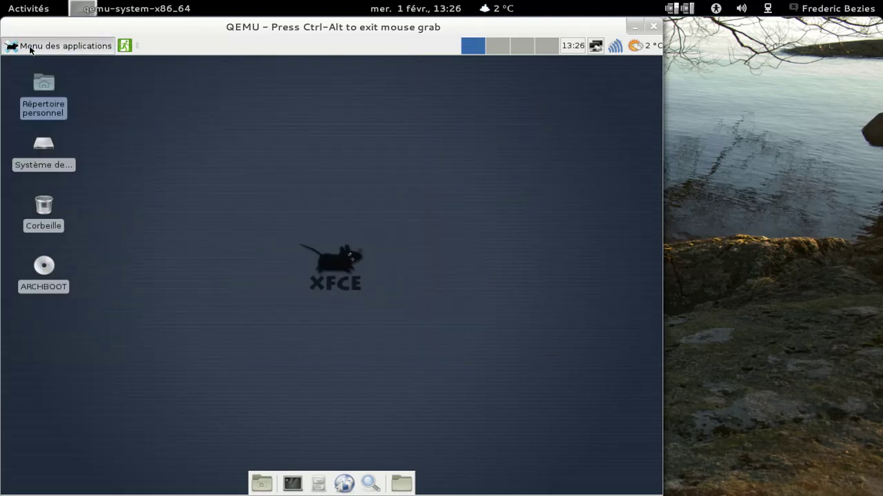
click(34, 45)
mouse_move(69, 178)
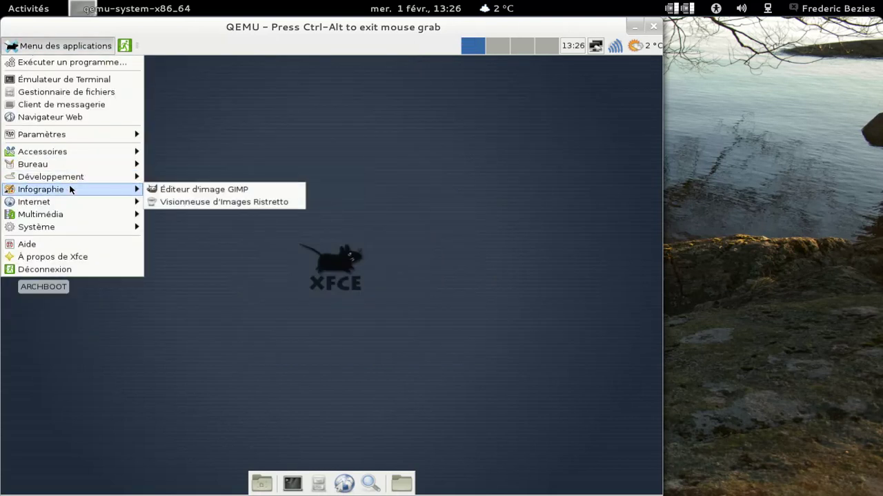
mouse_move(118, 208)
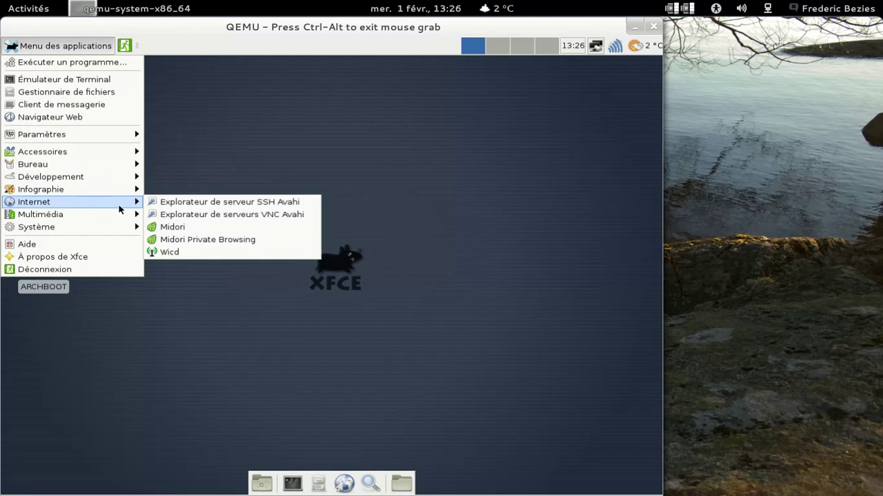
- Launch Parole Media Player and review its preferences
click(193, 243)
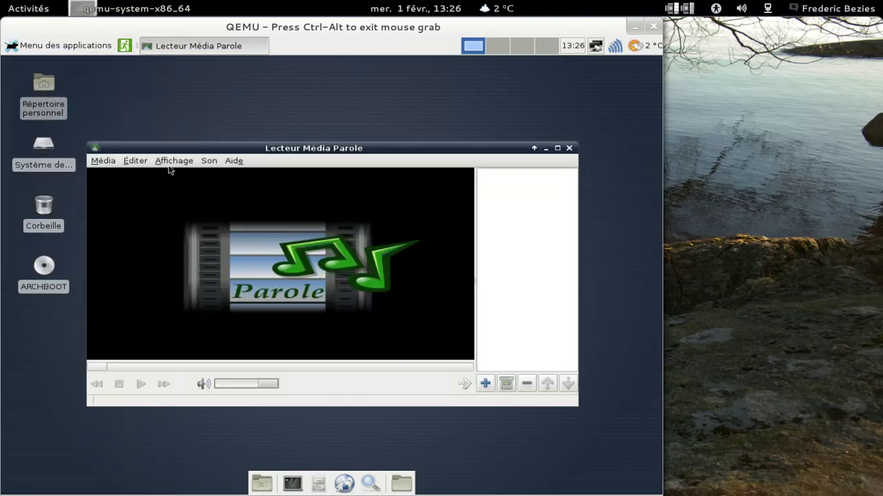
click(127, 164)
click(142, 214)
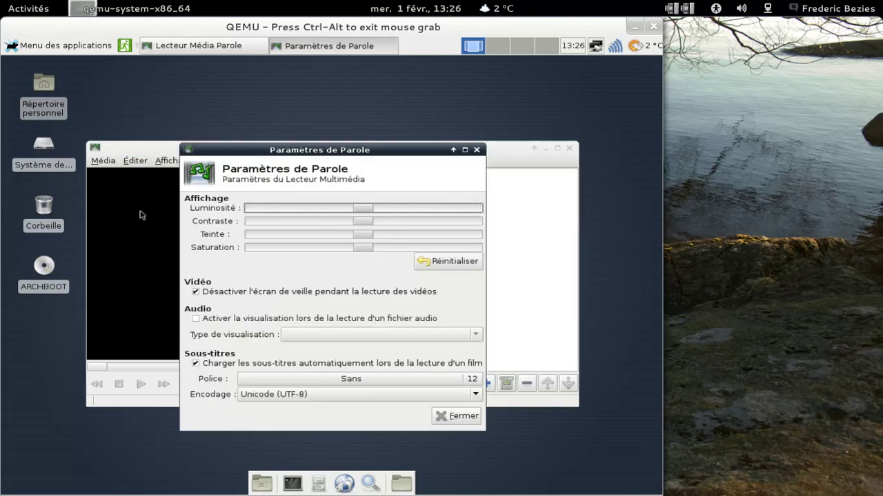
click(442, 416)
- Check Parole's About box showing version 0.2.0.6, then close the player
click(238, 165)
click(244, 174)
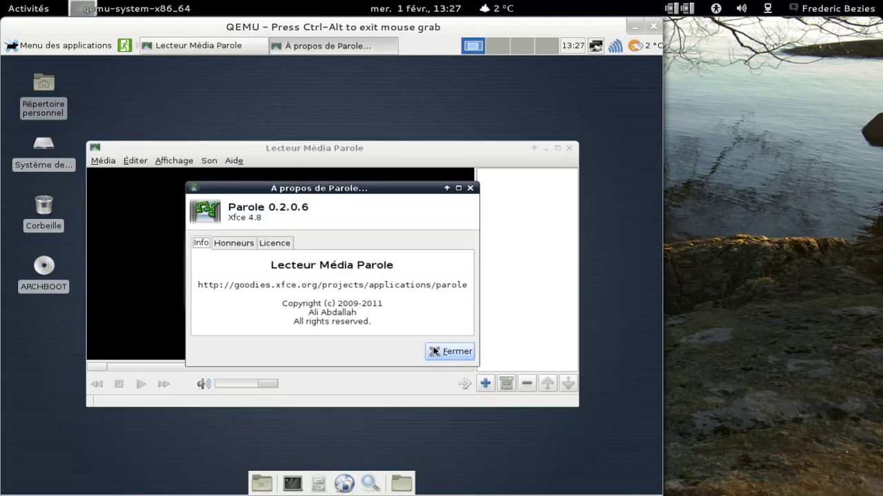
click(435, 353)
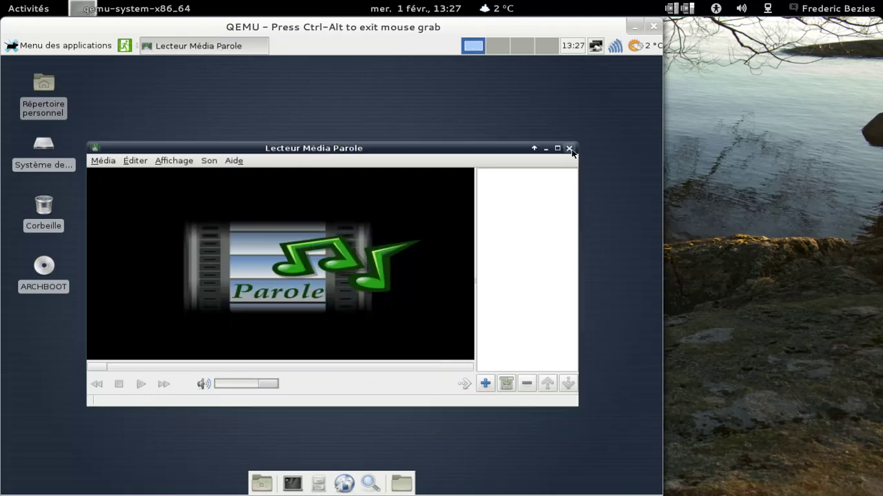
click(569, 149)
click(62, 47)
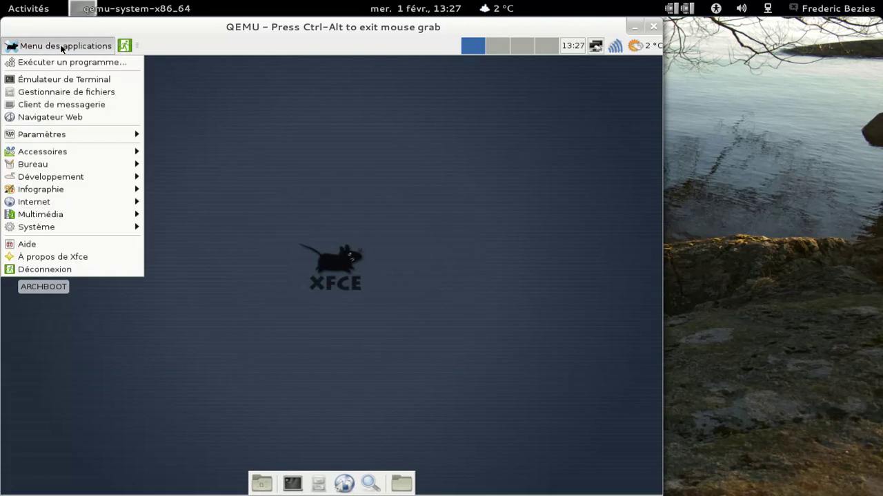
- Launch Xfburn from Multimédia and LibreOffice Writer from Bureau, dismissing the Xfburn warning
mouse_move(71, 219)
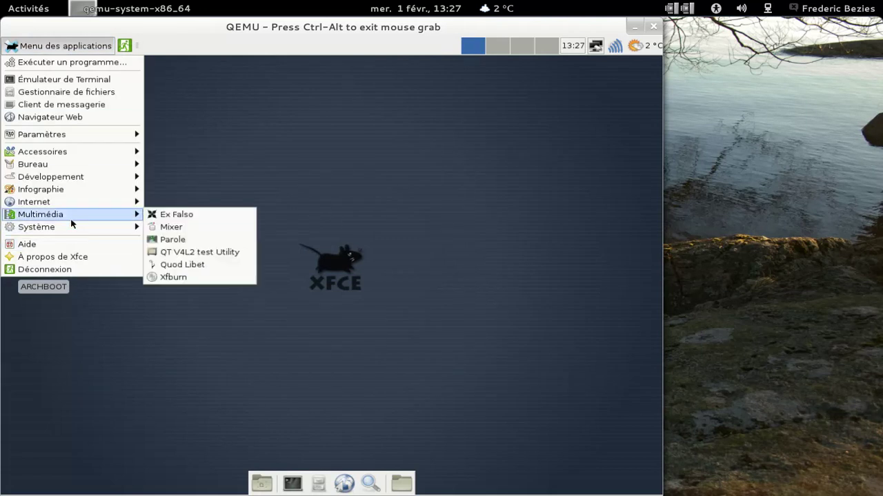
click(173, 277)
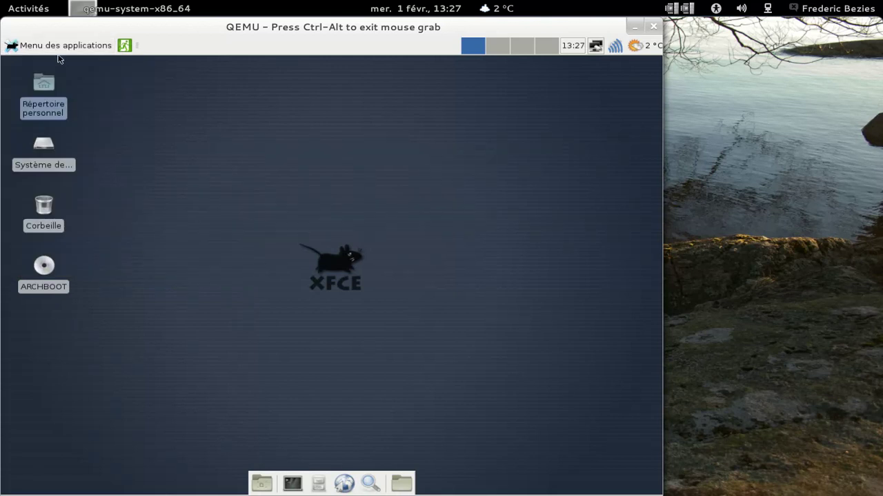
click(59, 47)
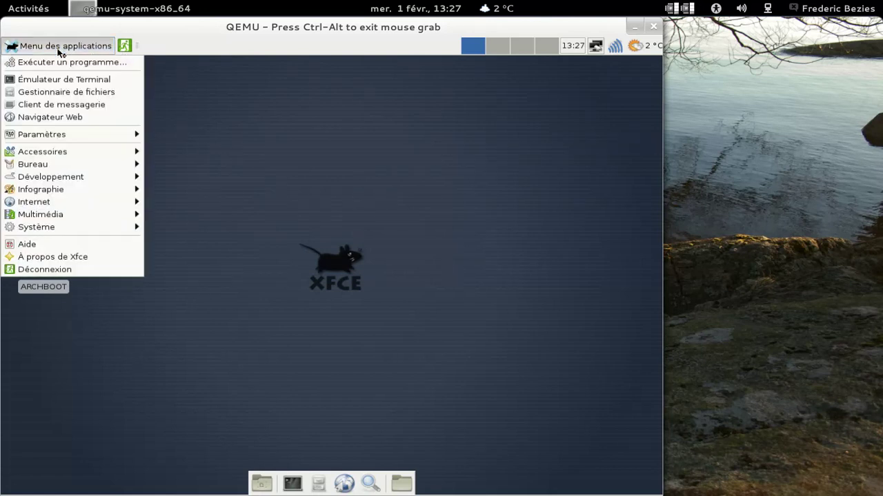
mouse_move(79, 193)
mouse_move(73, 165)
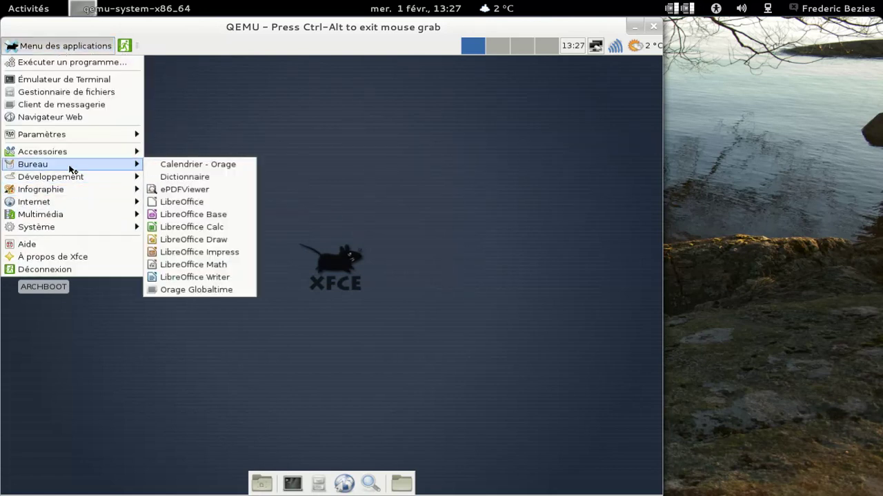
click(218, 268)
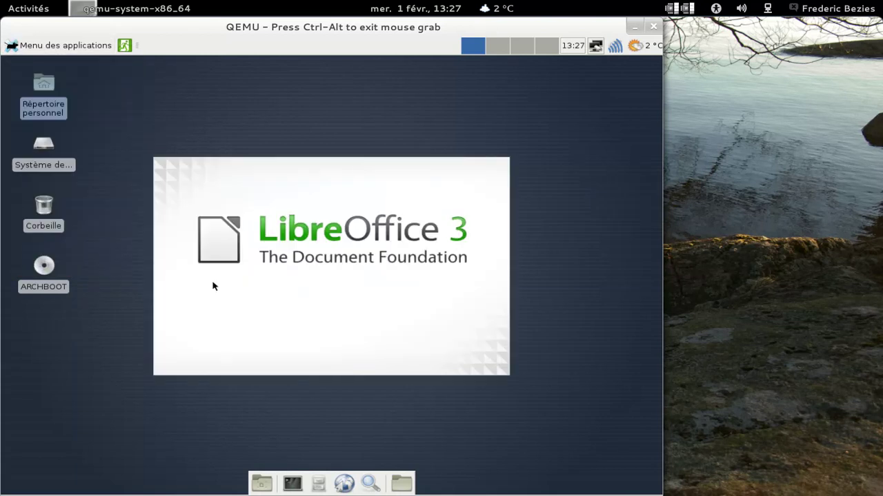
click(449, 323)
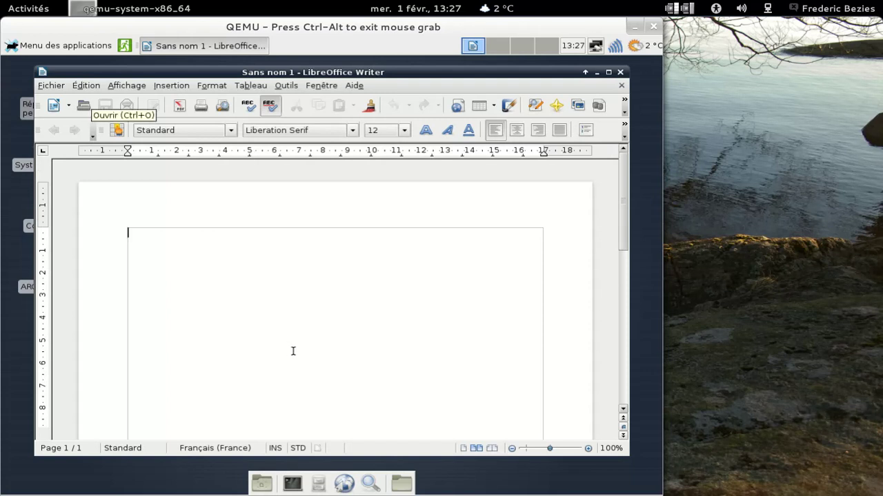
- Dismiss the Xfburn warning, check Xfburn's About information, and close Xfburn
click(449, 324)
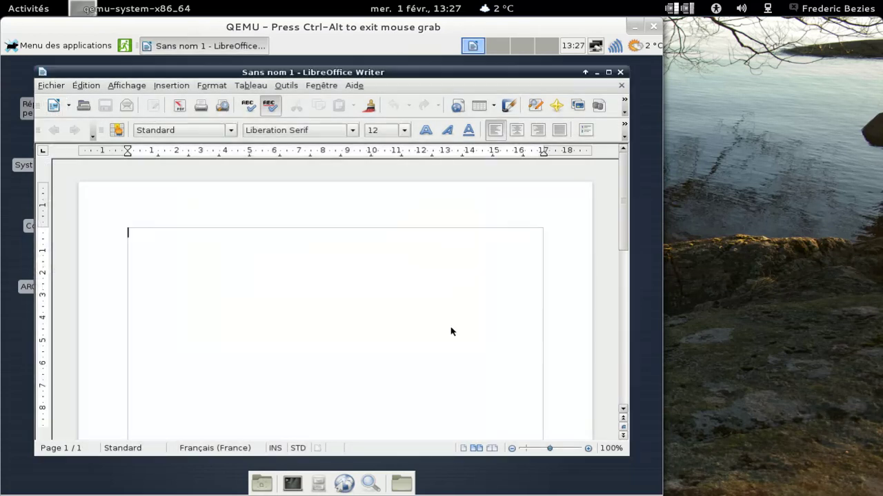
click(168, 76)
click(170, 93)
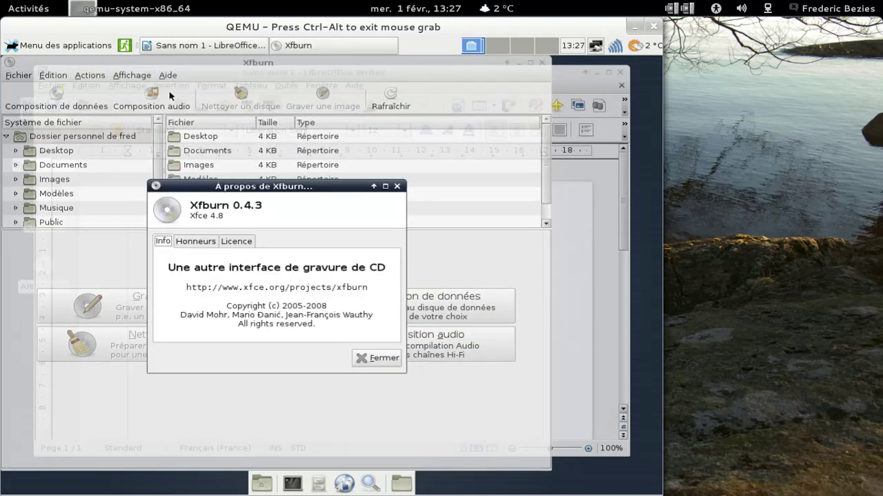
click(373, 358)
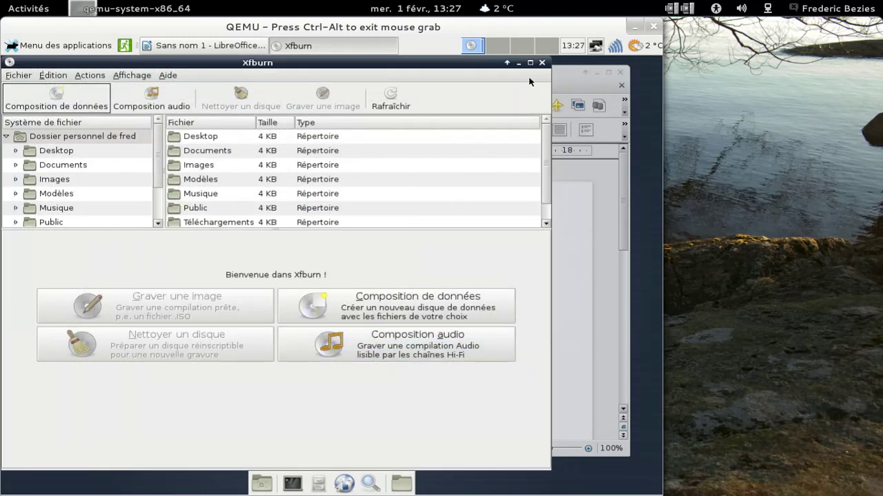
click(541, 63)
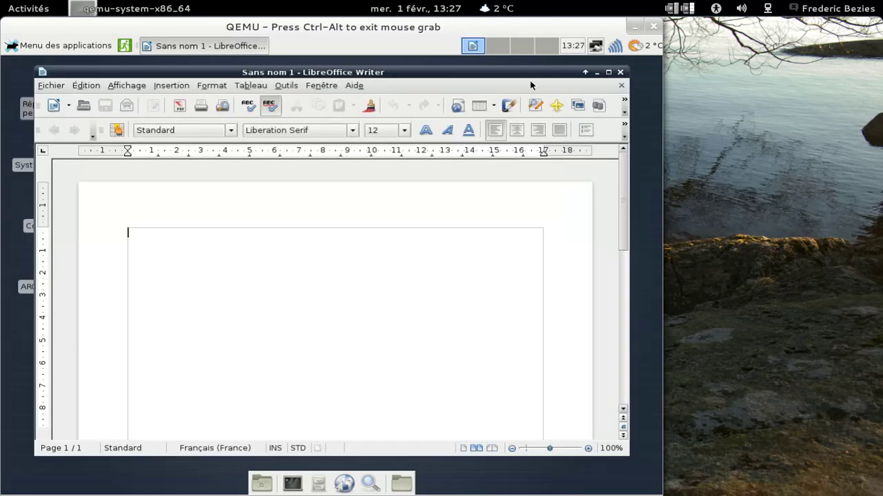
- View LibreOffice's About box, then open and close the font list unchanged
click(354, 86)
click(397, 162)
click(298, 383)
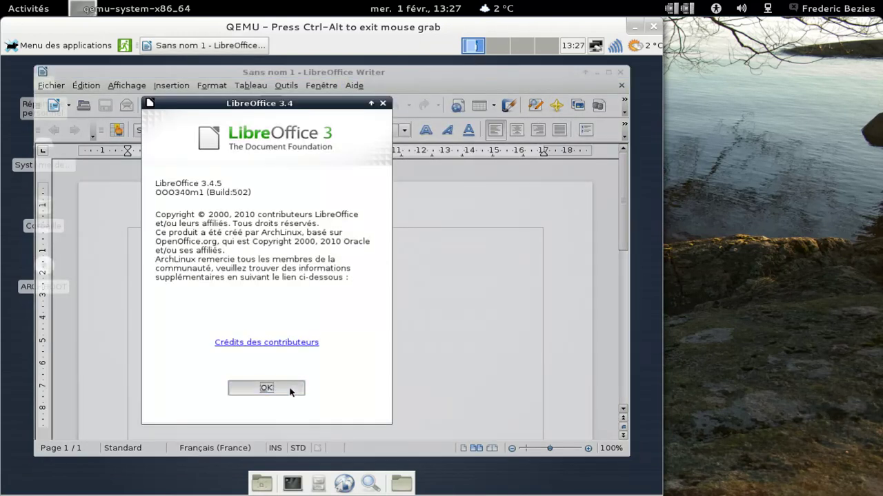
click(354, 132)
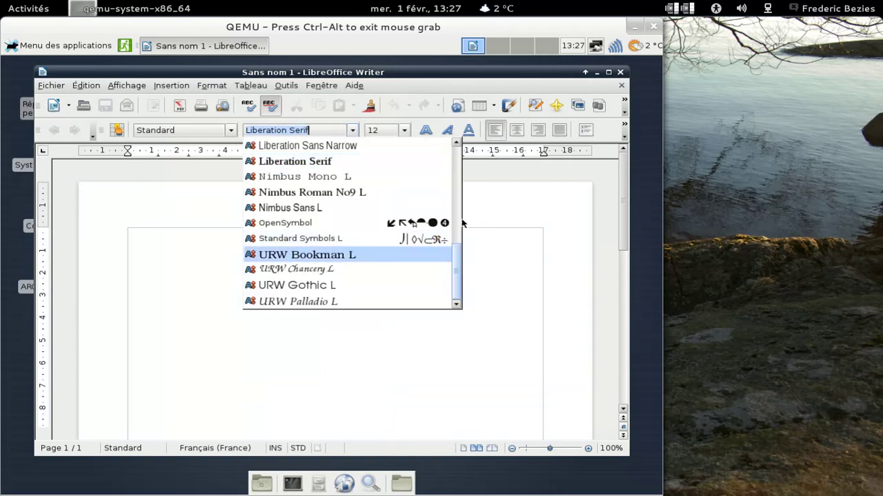
drag(459, 262, 455, 284)
click(352, 131)
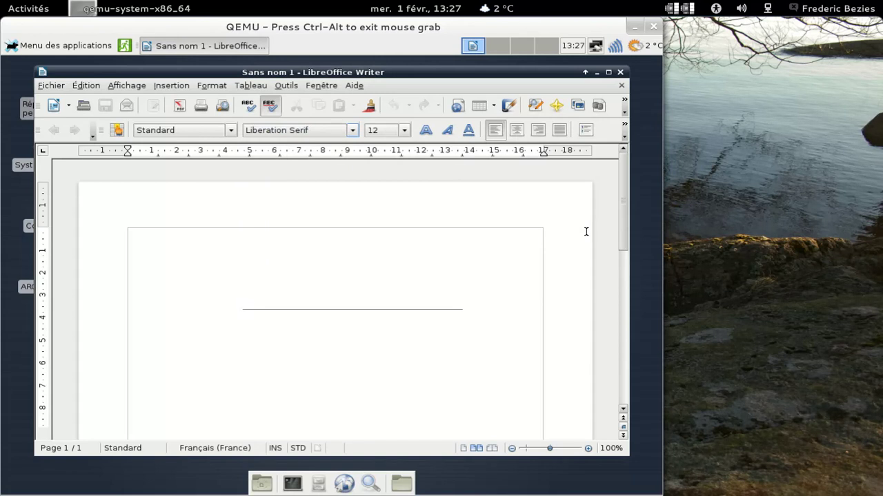
- Recheck the LibreOffice 3.4.5 version information, then close the Writer window
click(353, 85)
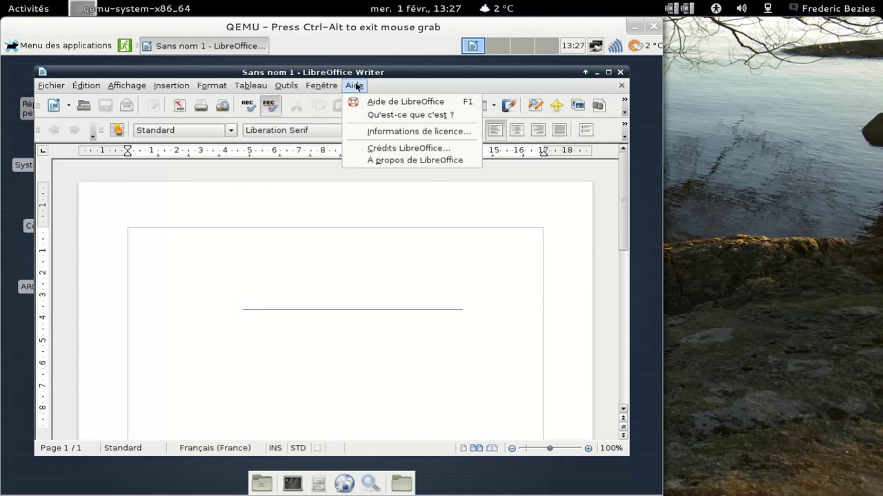
mouse_move(300, 86)
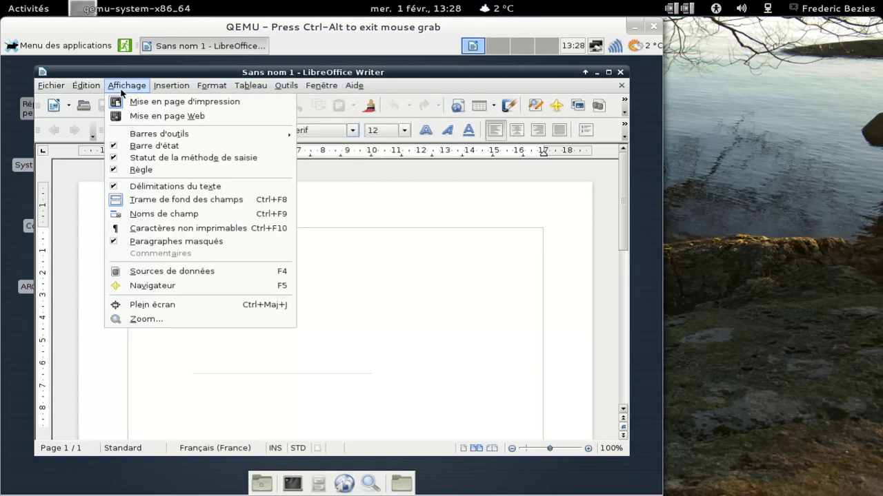
mouse_move(89, 92)
mouse_move(56, 92)
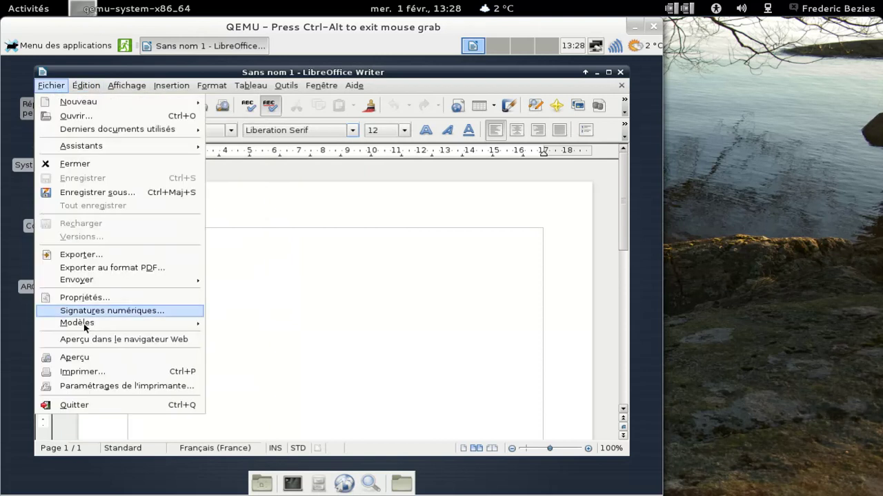
click(404, 107)
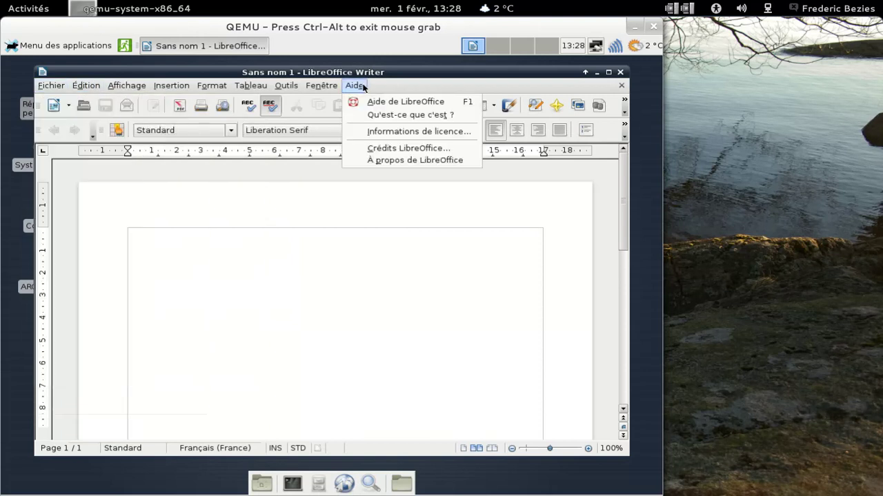
click(355, 85)
click(366, 161)
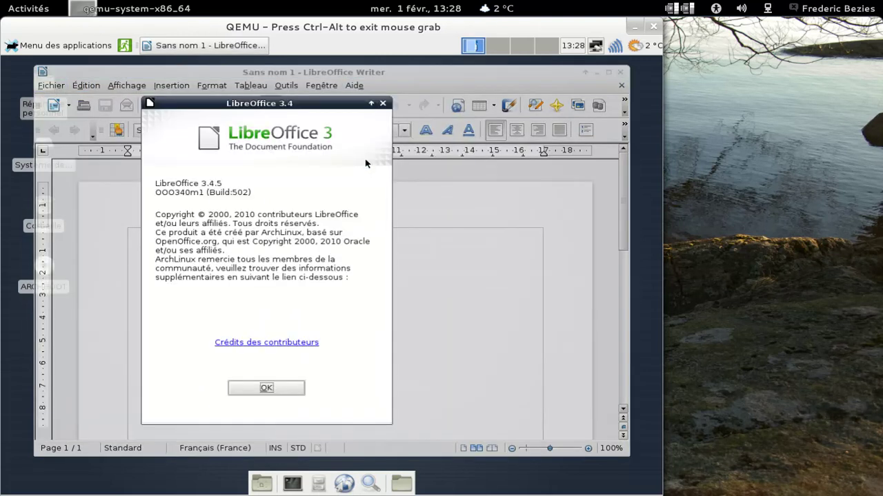
click(287, 391)
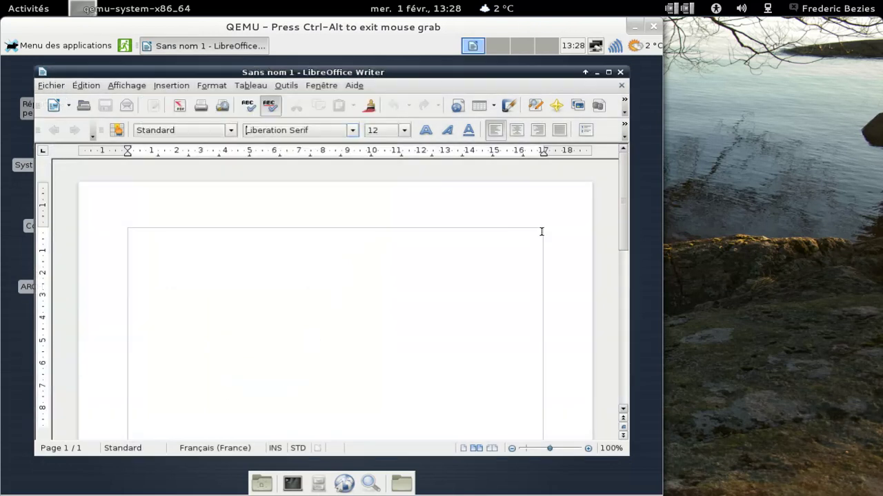
click(620, 73)
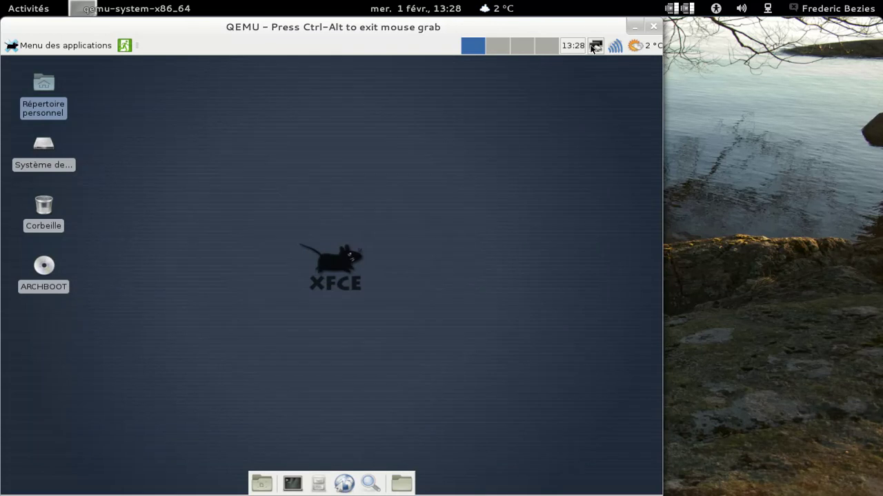
- Launch Xfce Terminal from the bottom dock launcher
mouse_move(580, 52)
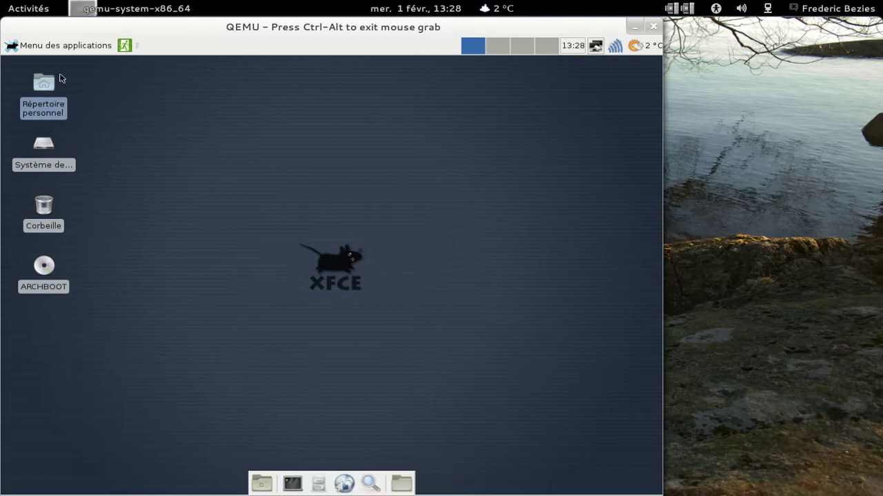
click(291, 485)
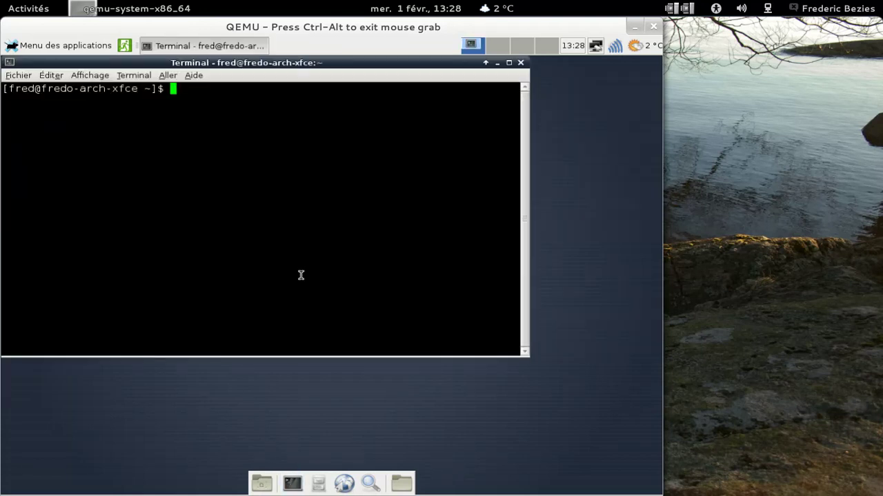
- Install claws-mail 3.8.0 and its dependencies with 'yaourt -S claws', then close the terminal
drag(250, 65, 329, 90)
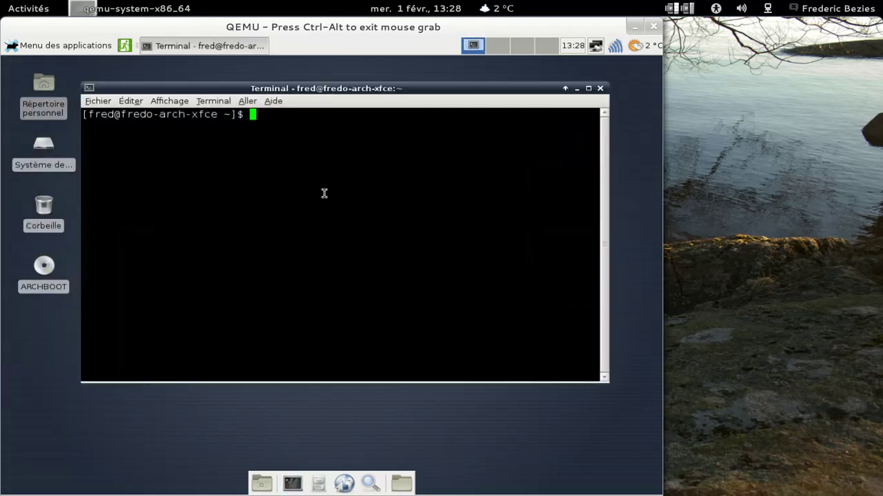
text(yaourt -S )
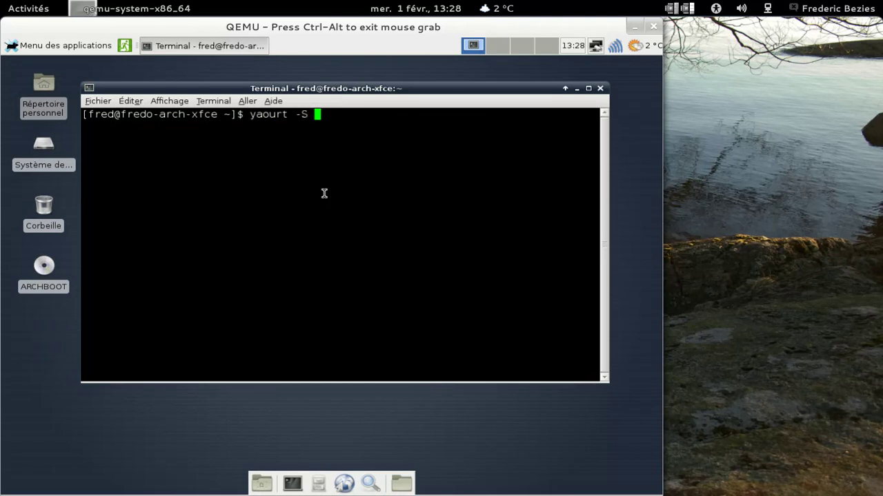
text(sy)
key(BackSpace)
key(BackSpace)
text(claws)
key(Return)
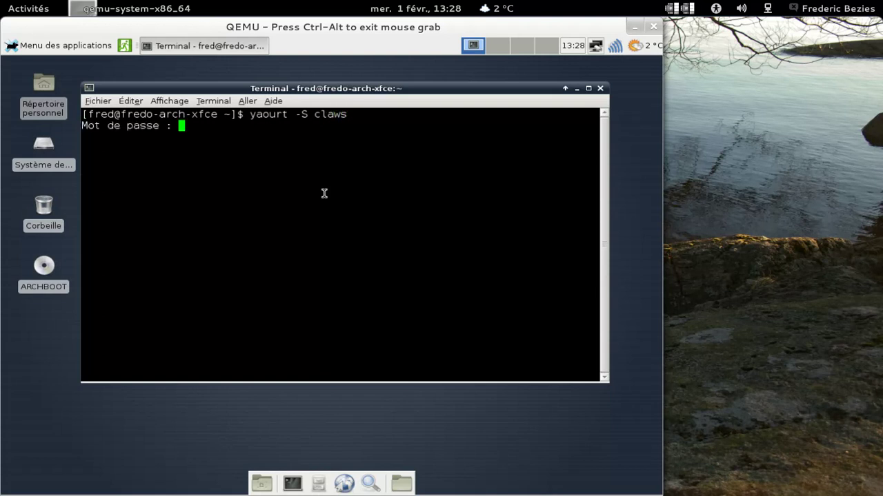
key(Return)
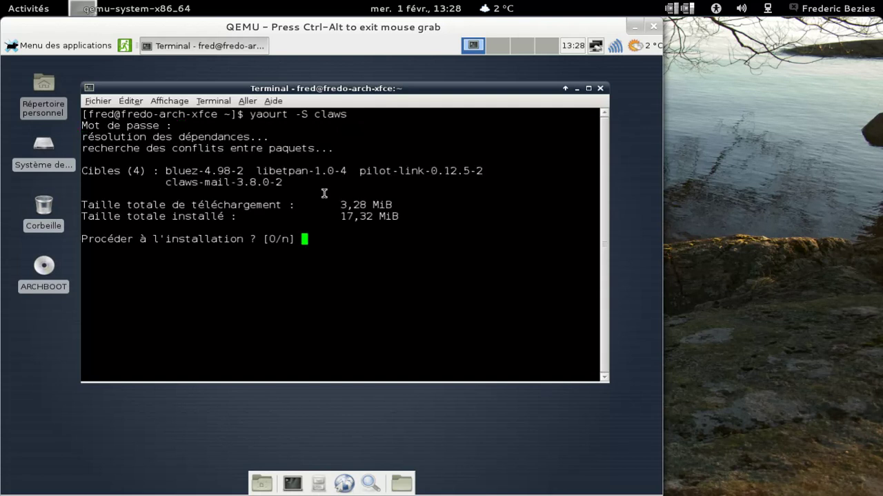
key(Return)
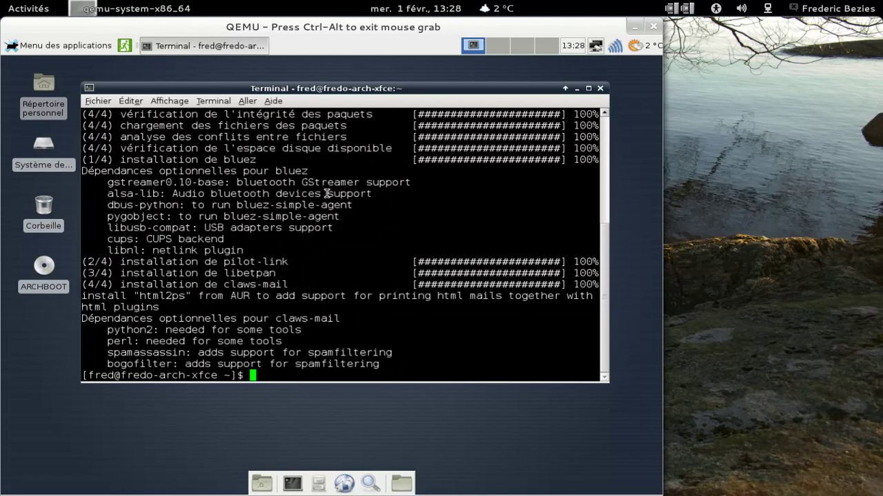
click(600, 88)
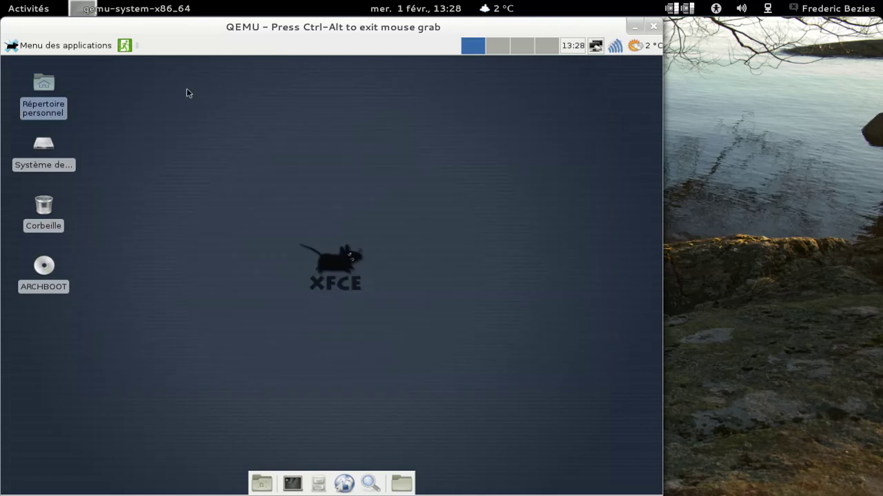
- Launch the mail client entry and choose Claws Mail as the preferred mail client
click(69, 45)
click(56, 106)
click(362, 273)
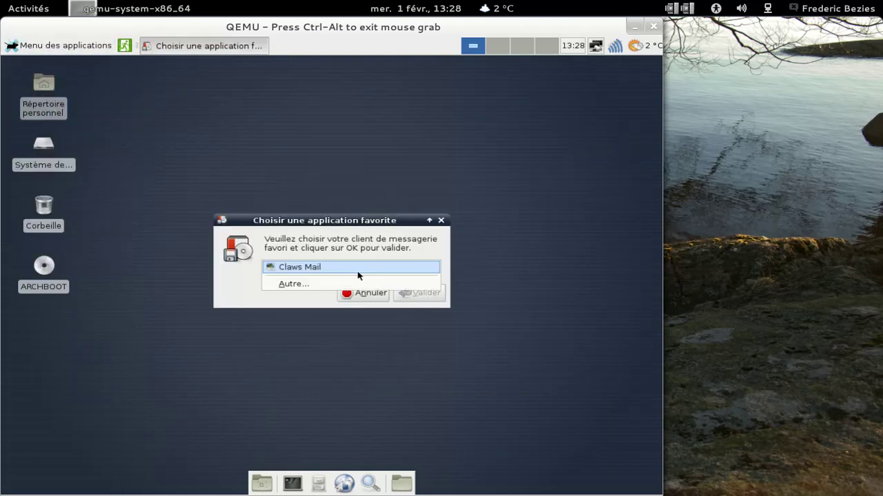
click(357, 272)
click(405, 293)
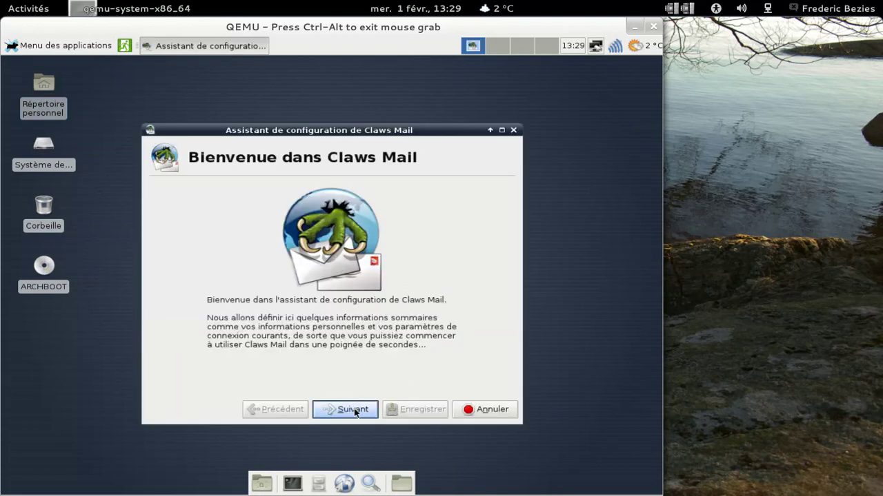
- In the setup wizard, correct the e-mail address's domain to La Poste and continue
click(353, 412)
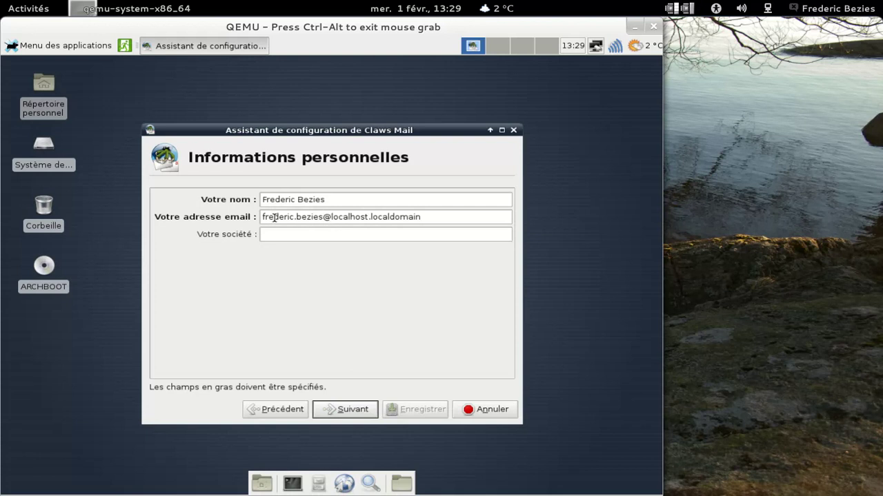
drag(330, 217, 463, 216)
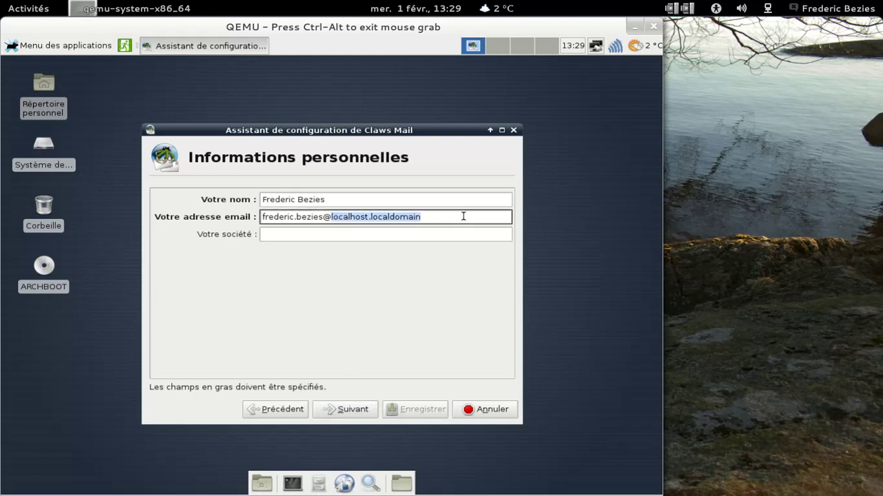
text(lapo)
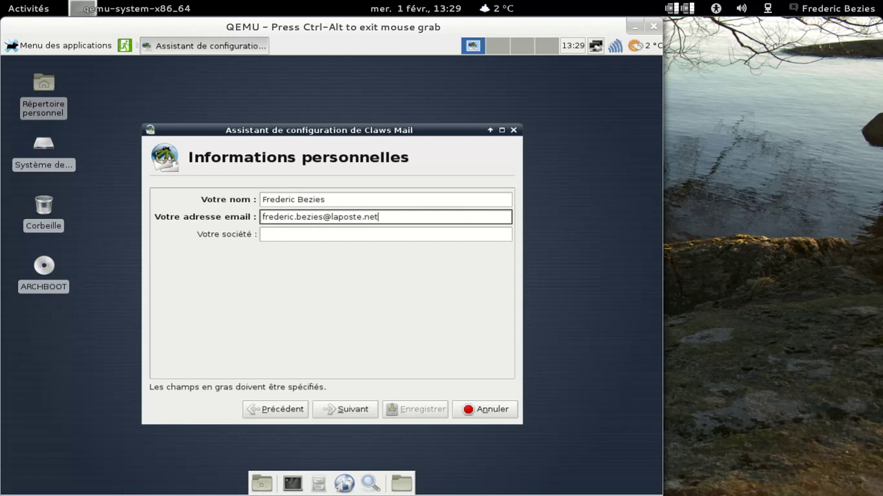
click(353, 408)
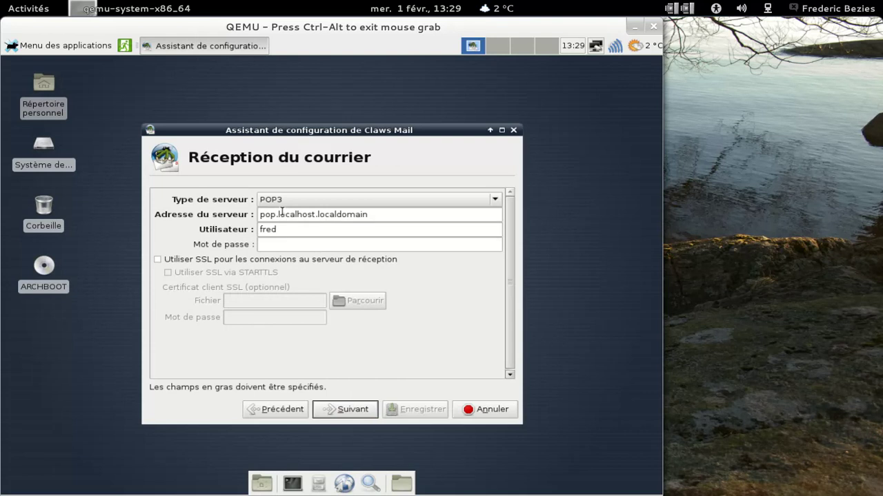
- Set the incoming server to pop3.laposte.net and enter the account's username and password
drag(279, 216, 422, 216)
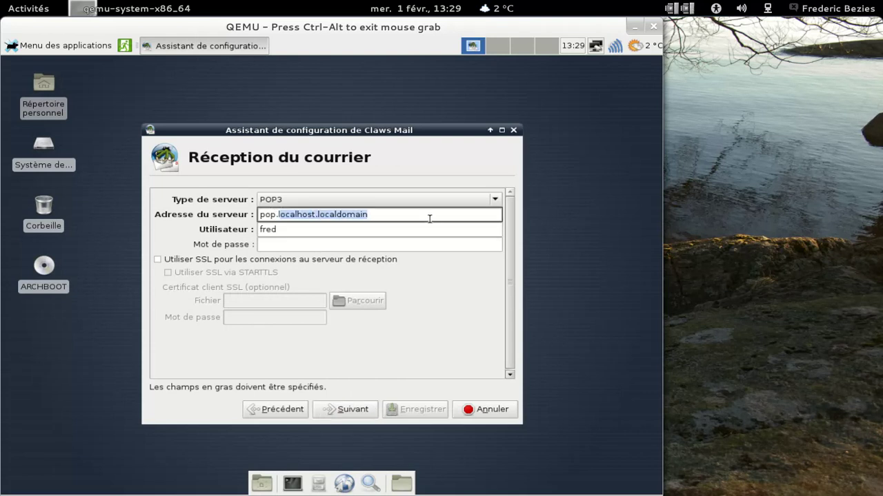
key(BackSpace)
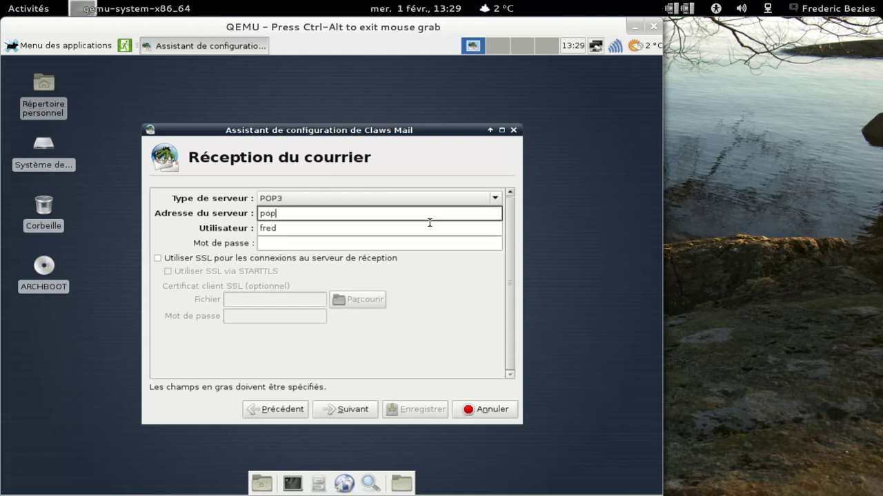
text(p3.laposte.net)
key(Tab)
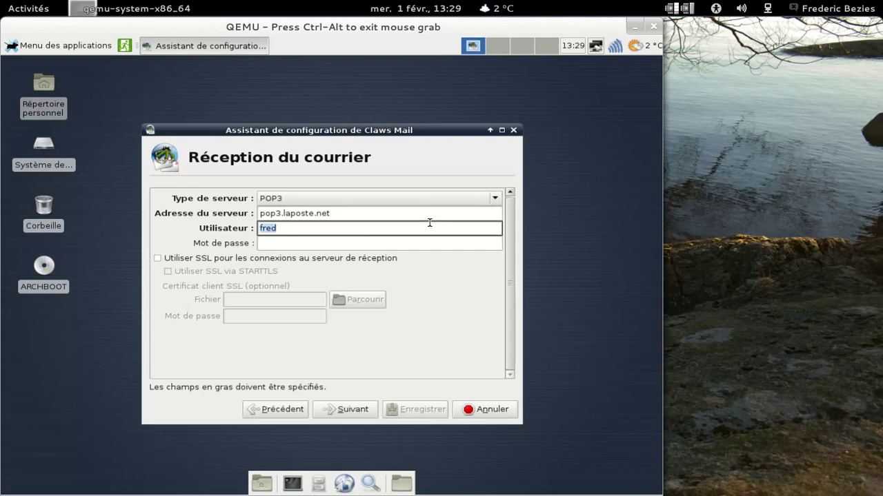
key(Tab)
text(********)
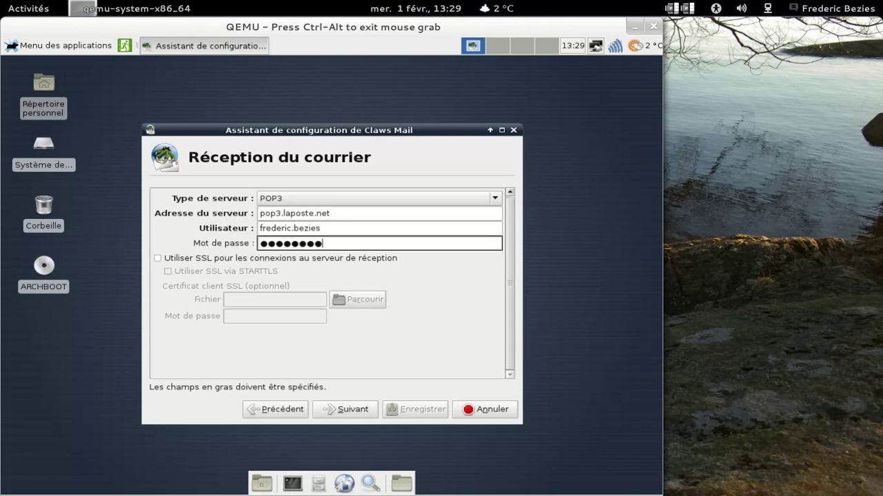
- Enable SSL for incoming mail, then turn on SMTP authentication on the sending page
click(316, 261)
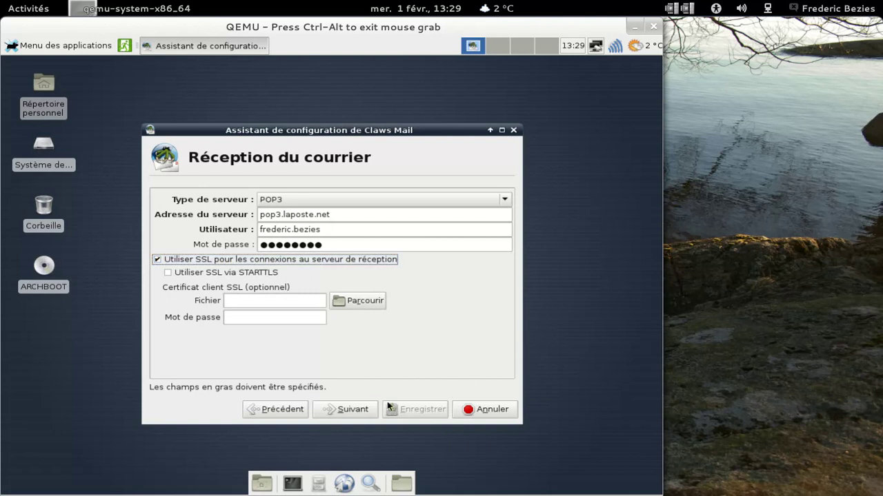
click(347, 409)
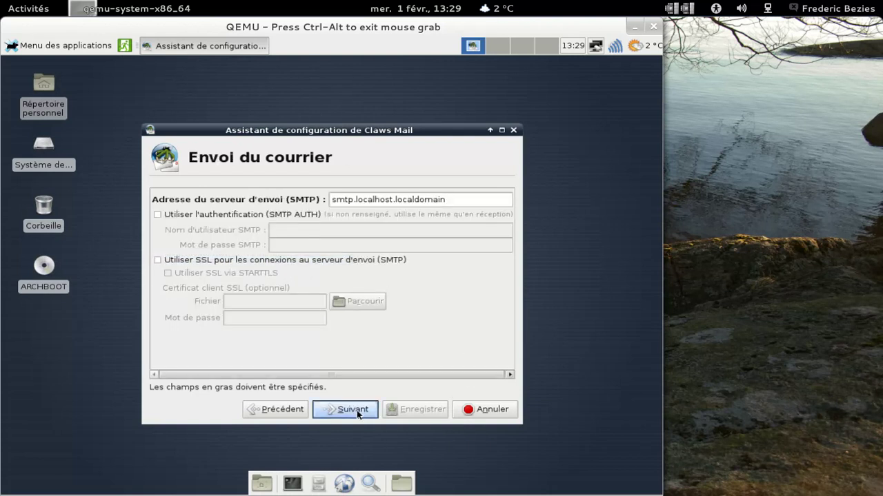
click(216, 217)
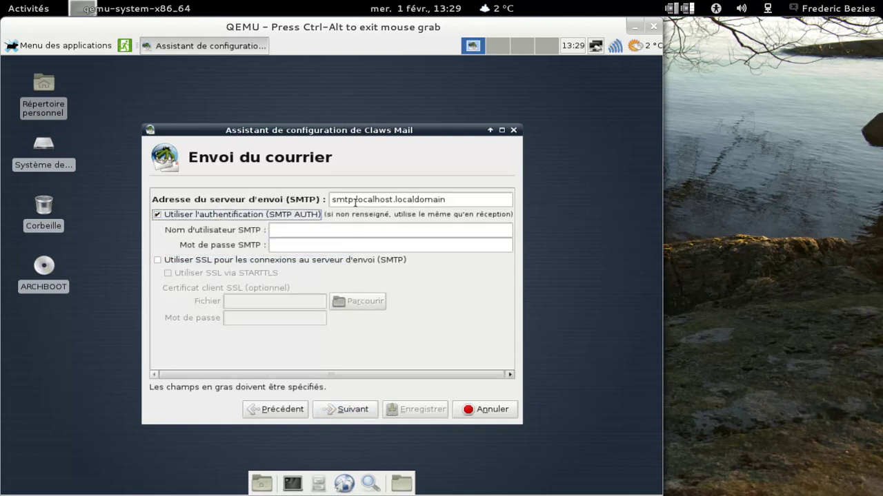
- Set the outgoing server to smtp.free.fr with the SMTP username and password
drag(354, 199, 493, 199)
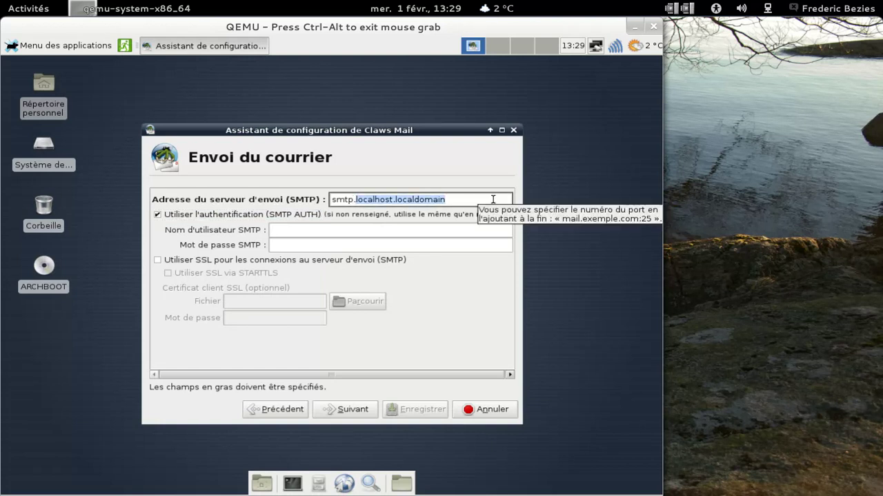
text(f)
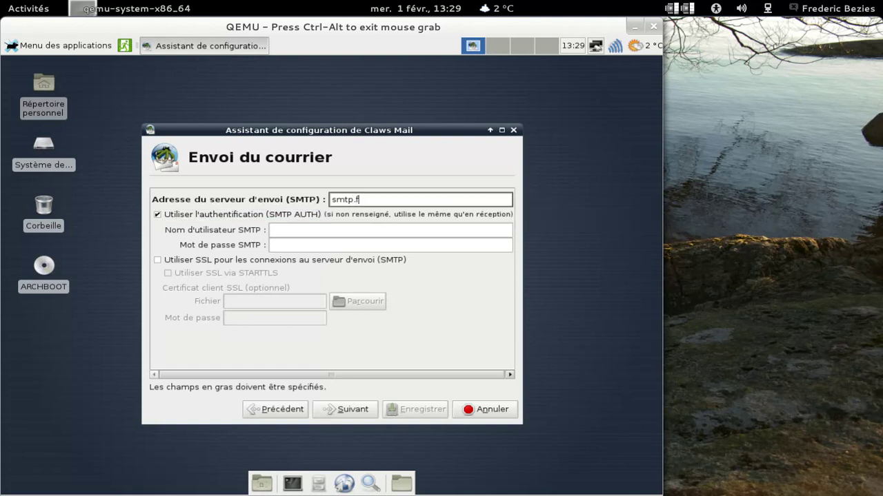
text(ree.fr)
key(Tab)
key(Tab)
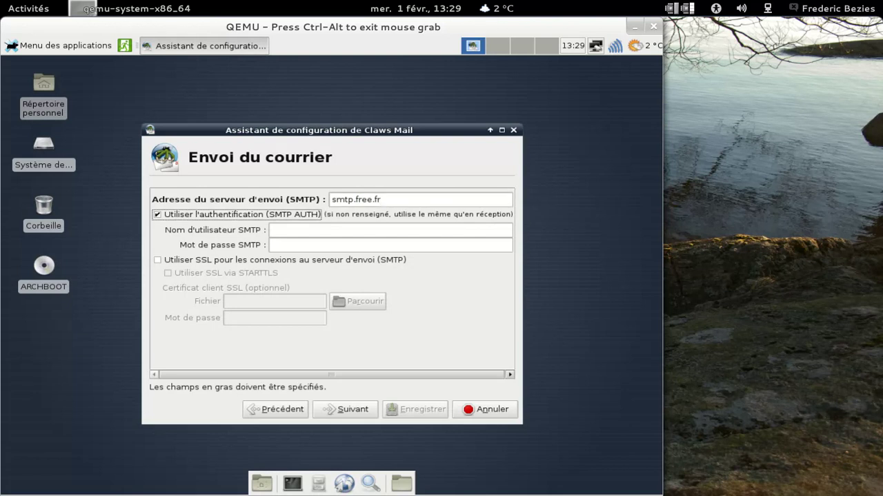
key(Tab)
text(●●●●●●●)
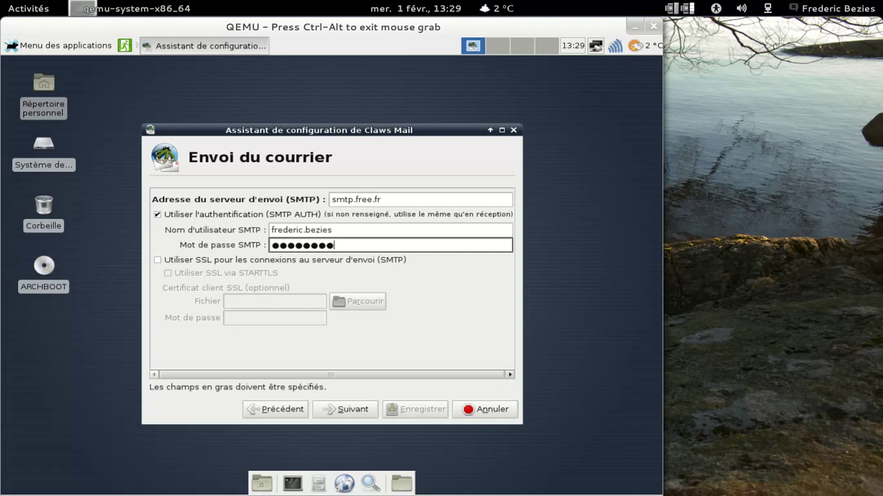
click(343, 411)
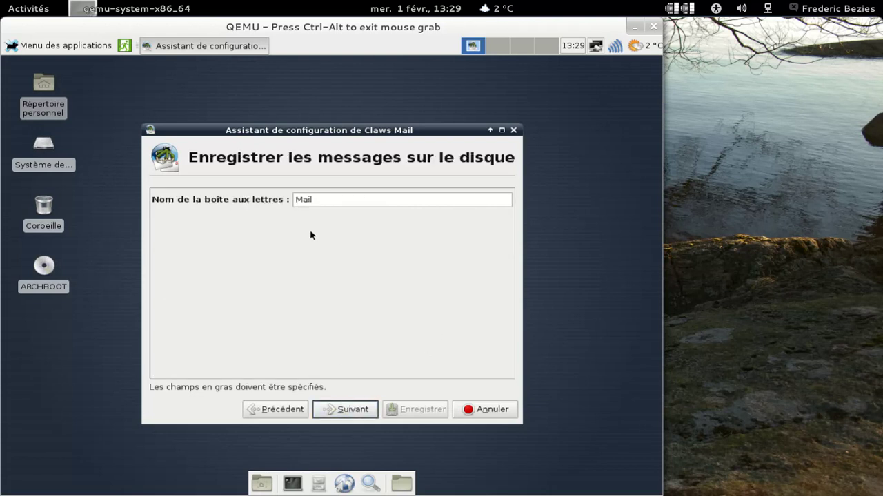
- Rename the local mailbox to a personal La Poste name and save the configuration
click(316, 200)
key(ctrl+a)
text(Fred - La Poste)
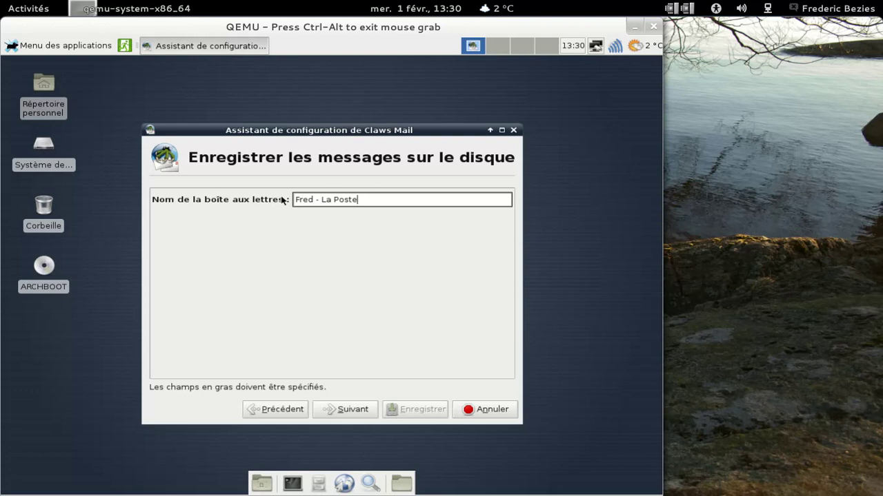
click(336, 412)
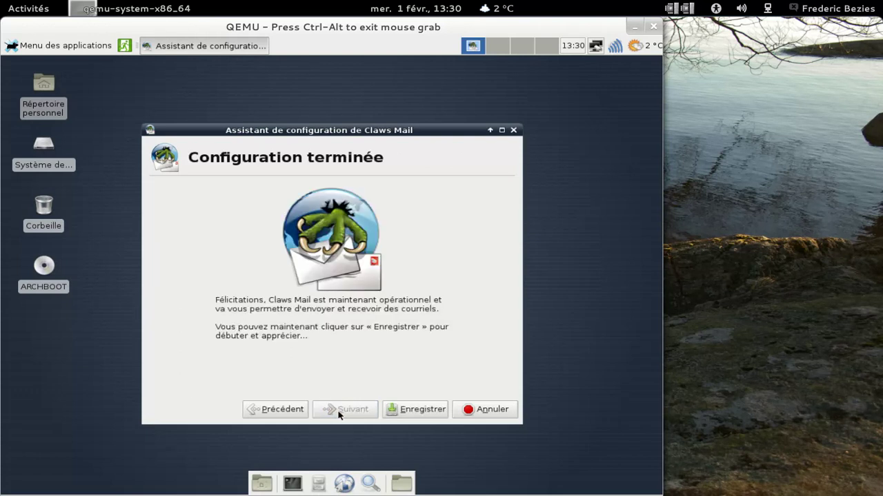
click(423, 412)
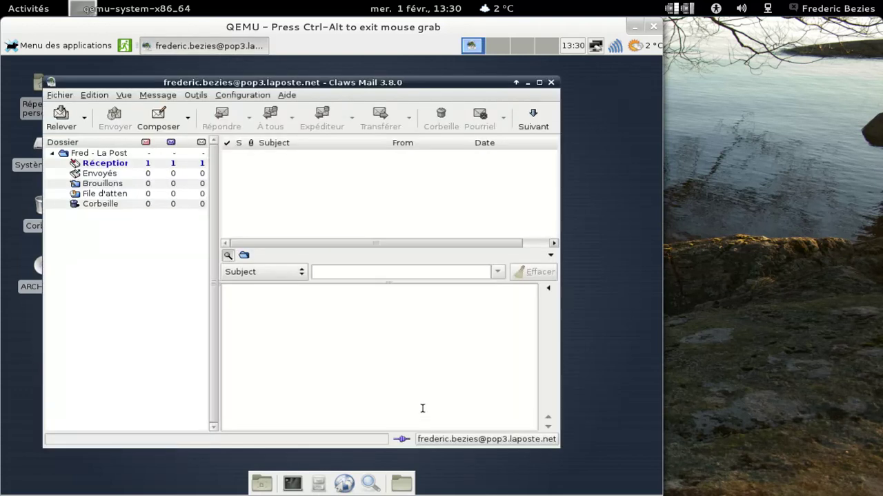
- Open the welcome message in Réception, enlarge the window, and dismiss the failed mail-fetch error
click(131, 164)
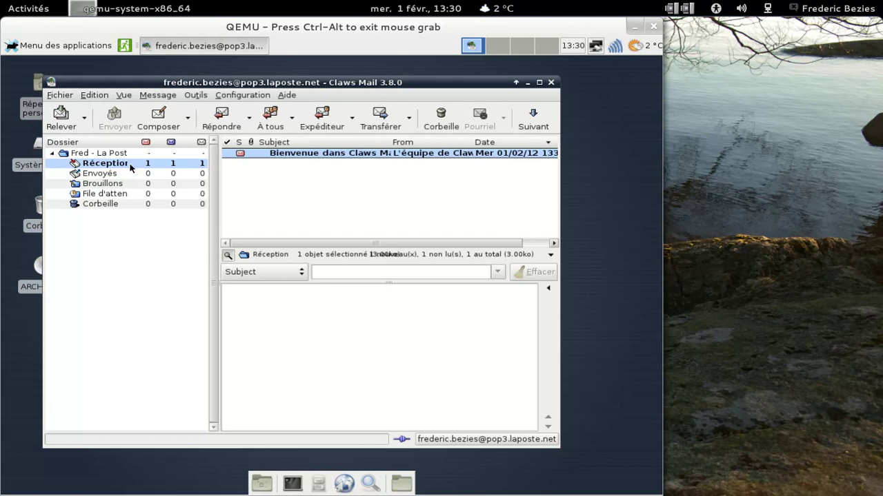
click(338, 158)
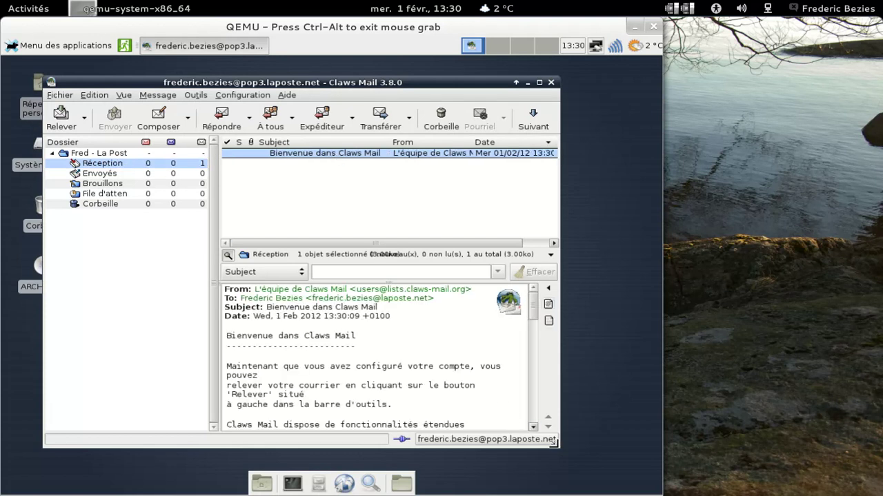
drag(550, 442, 605, 459)
click(75, 132)
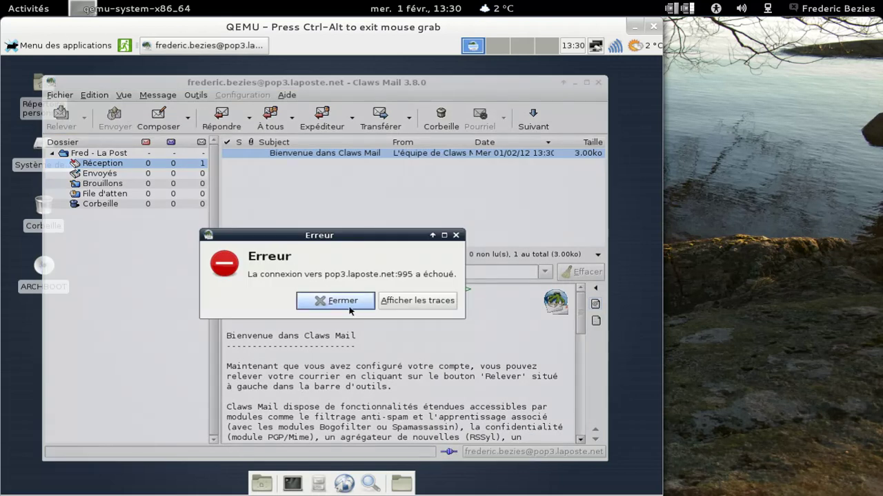
click(348, 302)
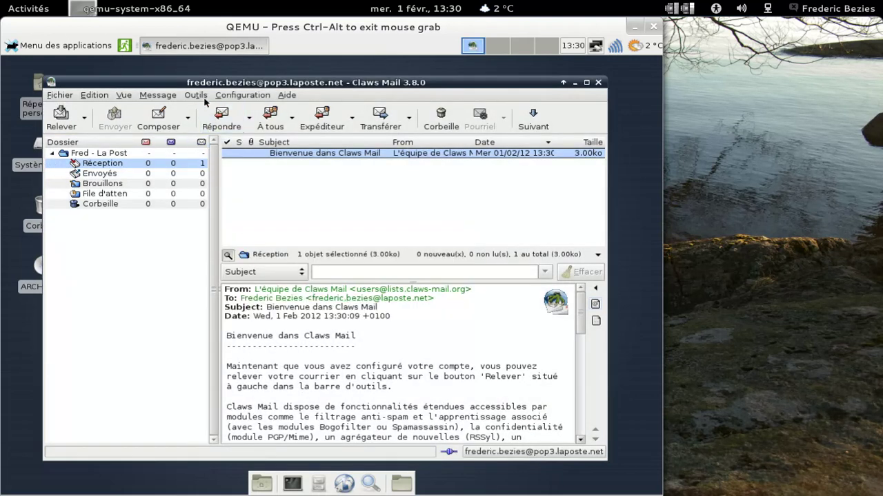
- Look through Claws Mail's Preferences and close them without changes
click(195, 96)
mouse_move(256, 99)
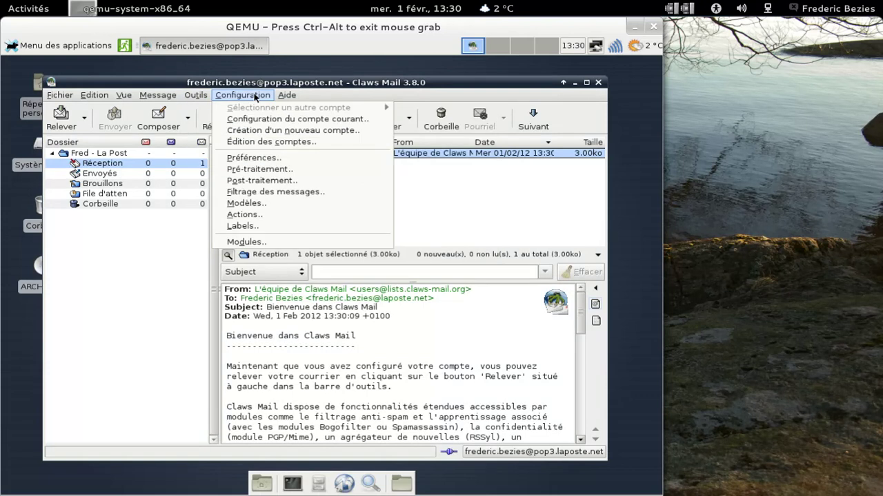
click(275, 158)
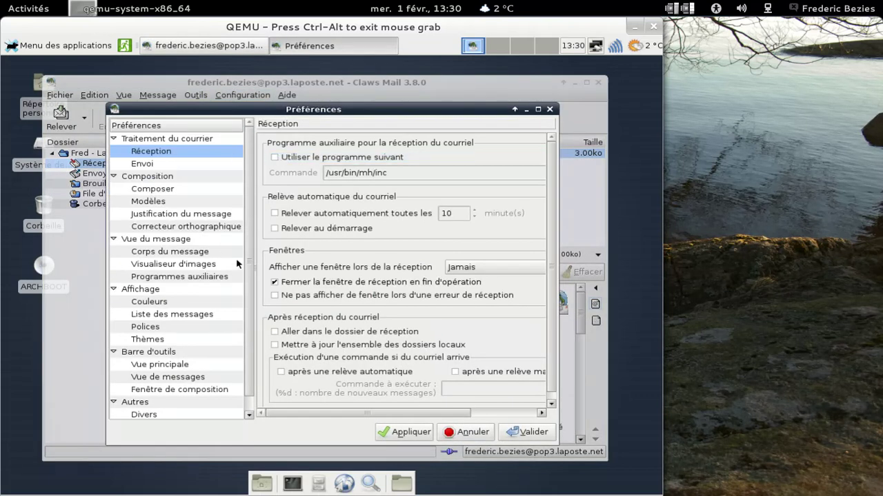
scroll(250, 207, down, 1)
scroll(251, 188, up, 1)
click(548, 109)
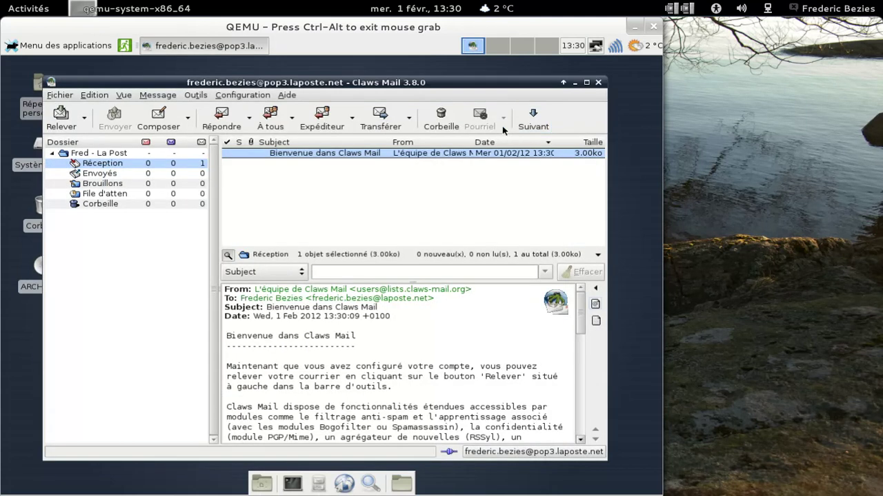
- Open the current account's settings from the Configuration menu
click(199, 96)
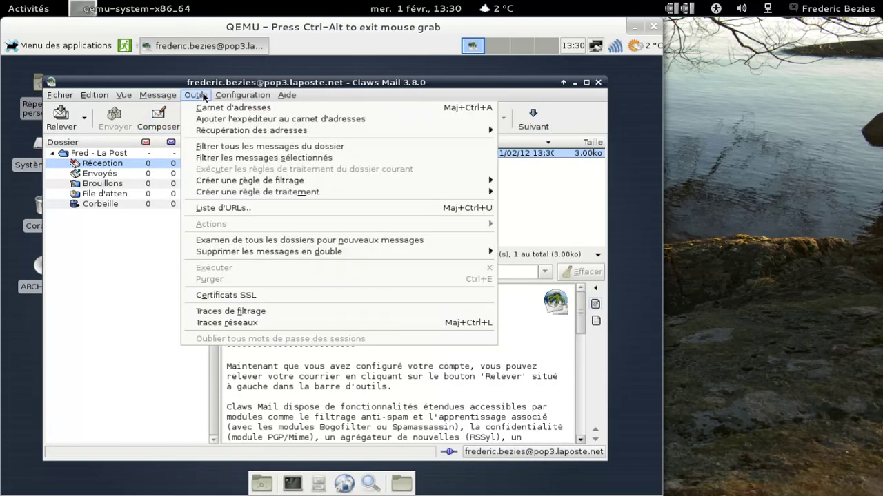
mouse_move(227, 97)
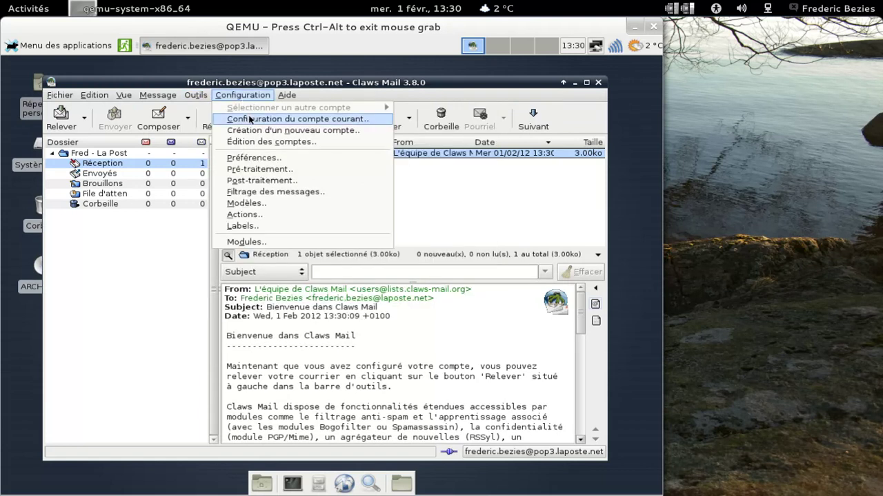
click(250, 119)
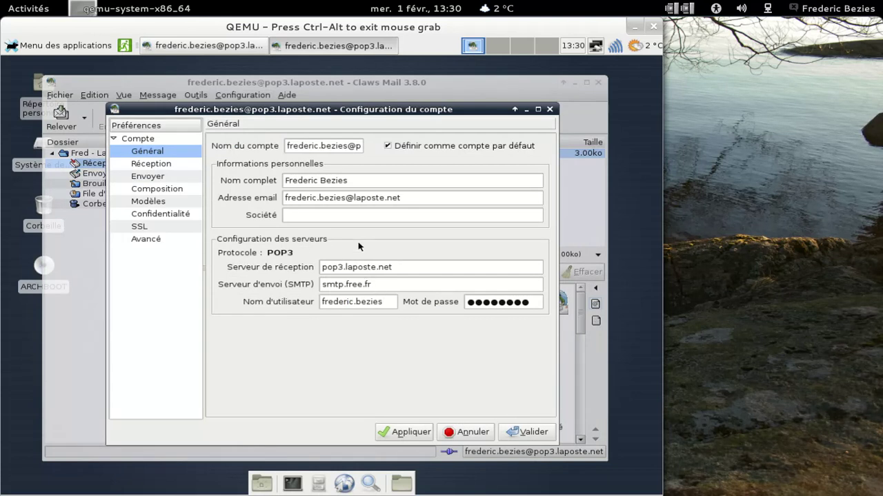
- Correct the incoming server to pop.laposte.net, fetch mail, and accept the SSL certificate
click(339, 267)
key(Delete)
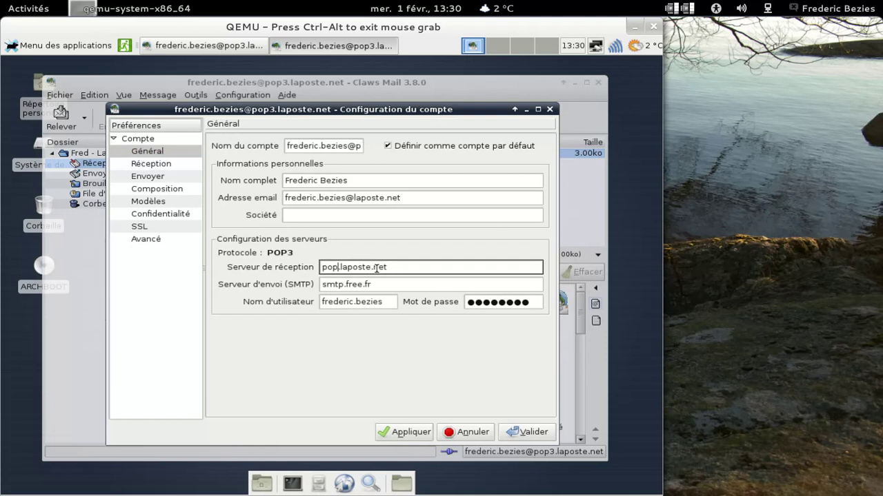
click(406, 436)
click(517, 432)
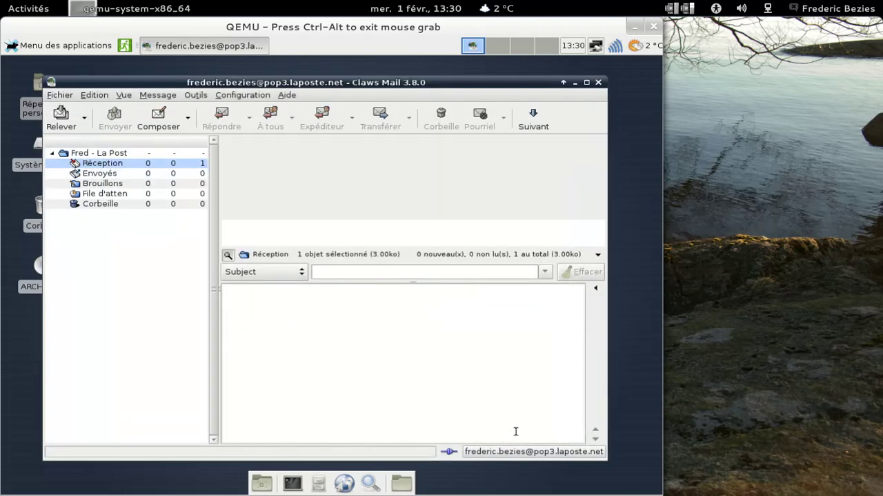
click(62, 117)
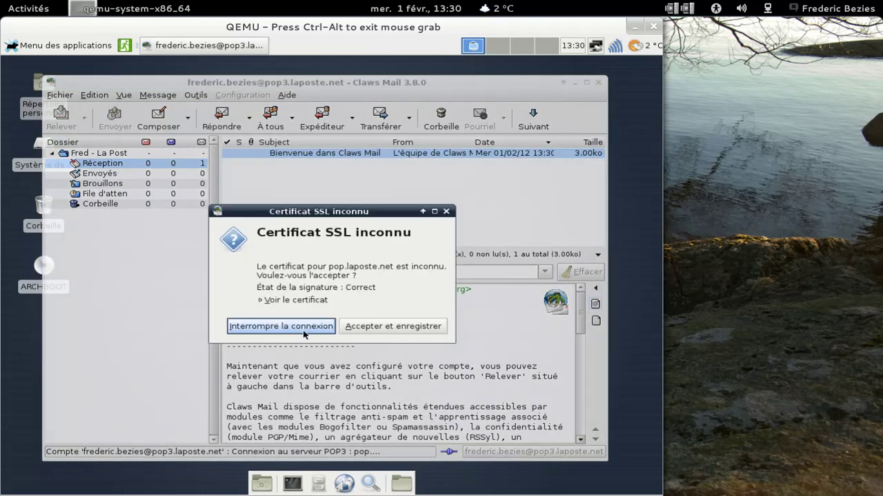
click(359, 327)
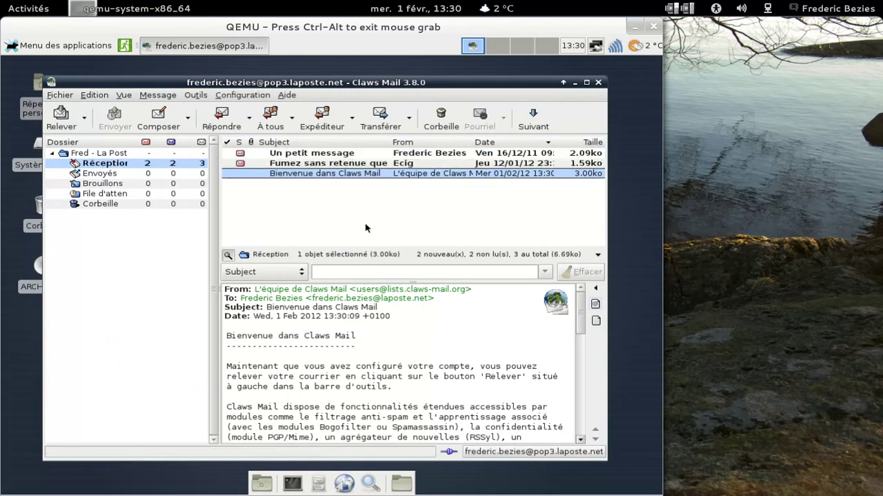
- Move the e-cigarette advertising message and 'Un petit message' to the trash
click(368, 166)
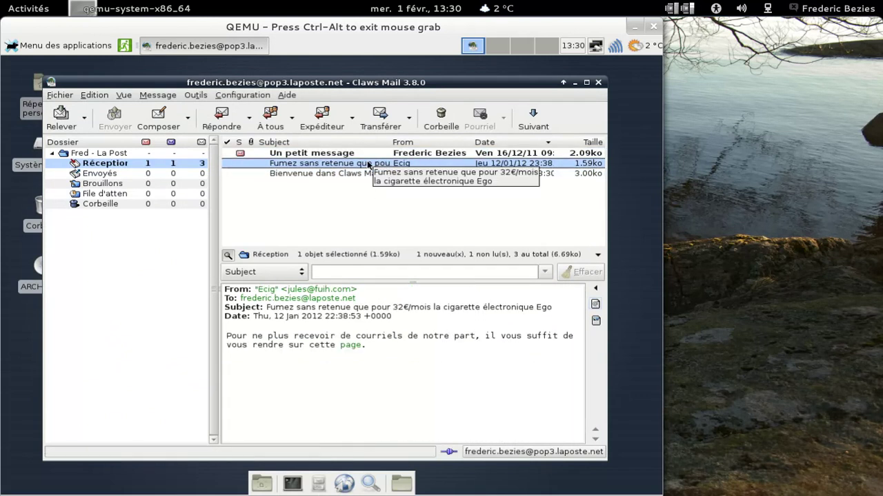
right_click(369, 165)
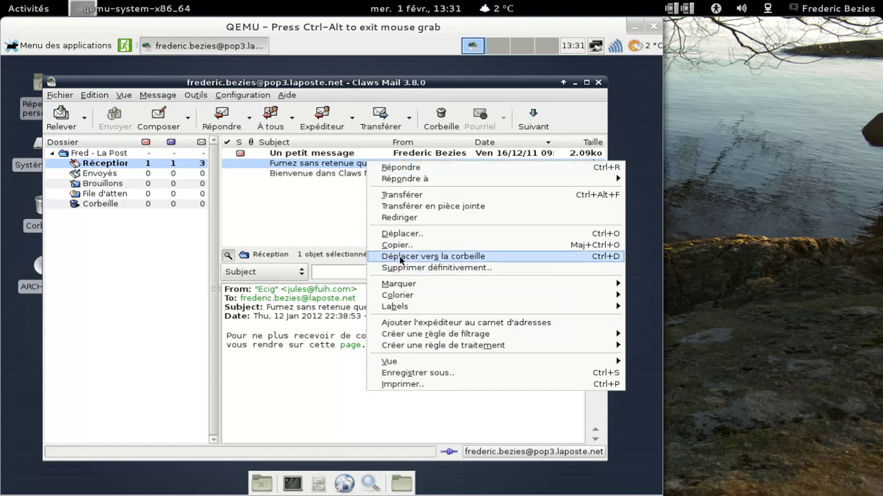
click(400, 259)
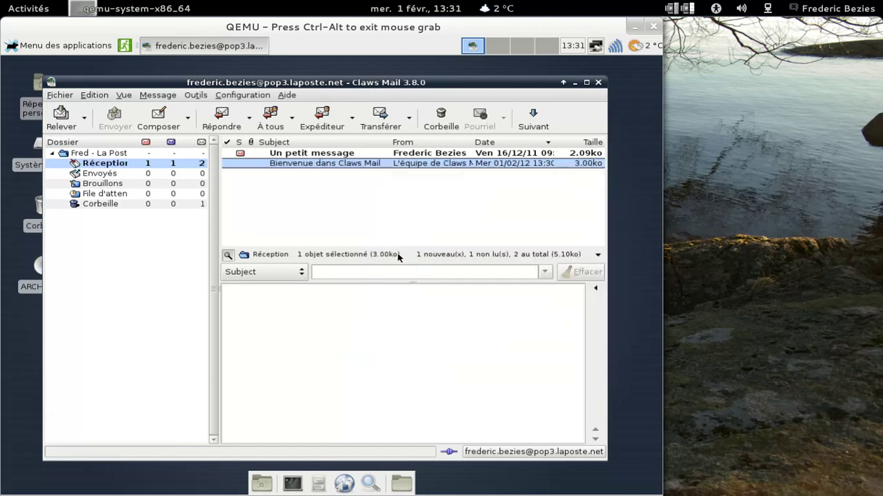
click(343, 153)
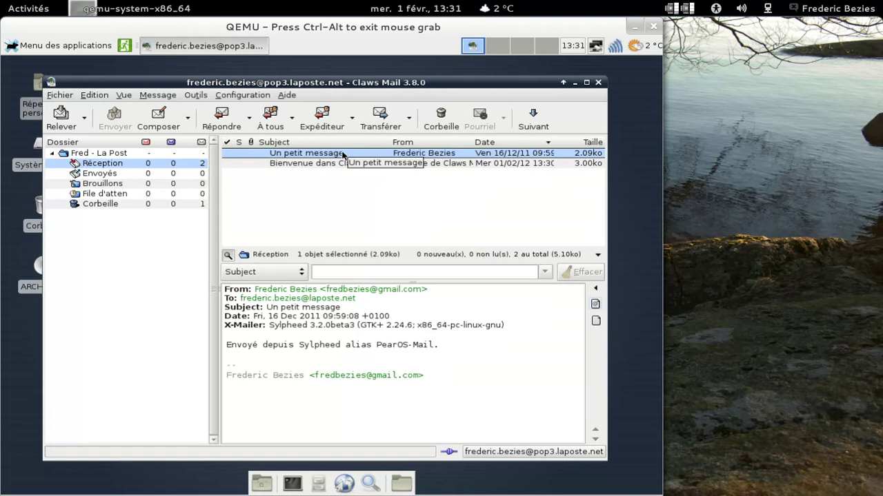
right_click(342, 154)
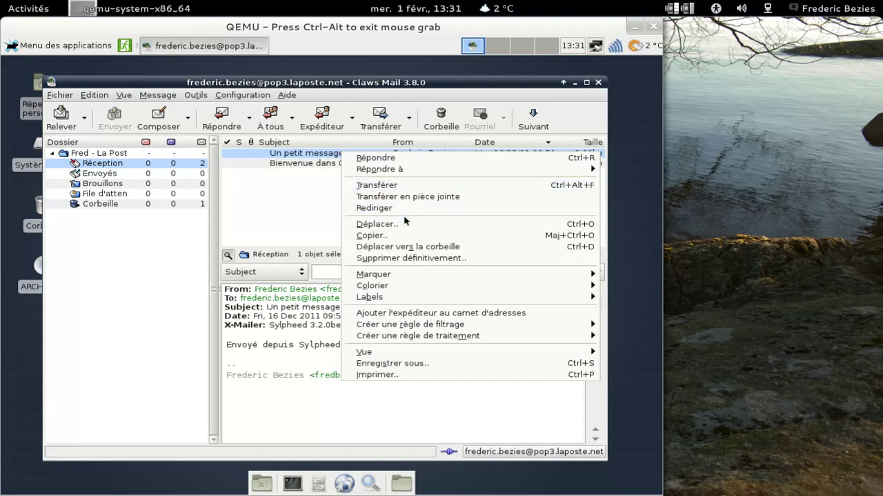
click(405, 251)
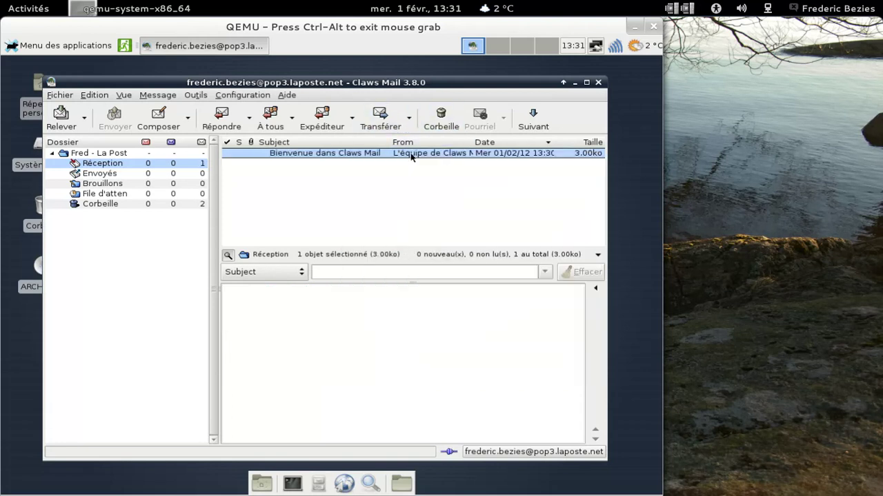
- Empty the Corbeille folder
click(144, 204)
right_click(145, 204)
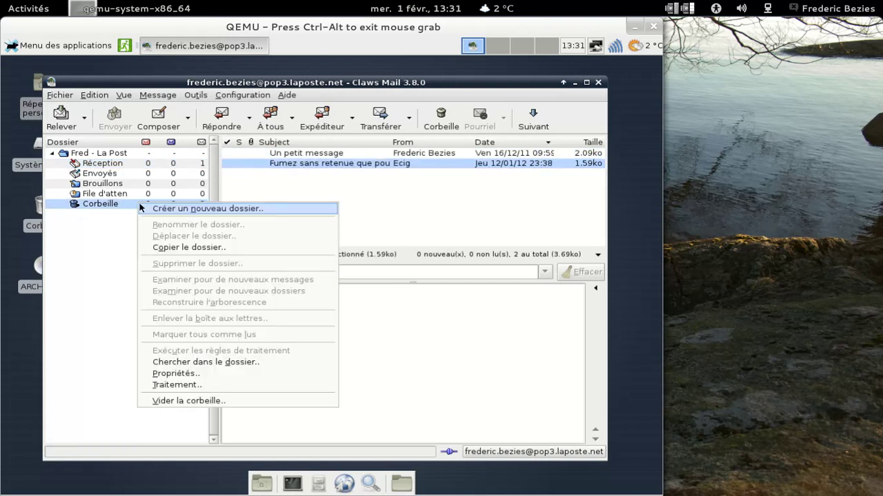
click(189, 401)
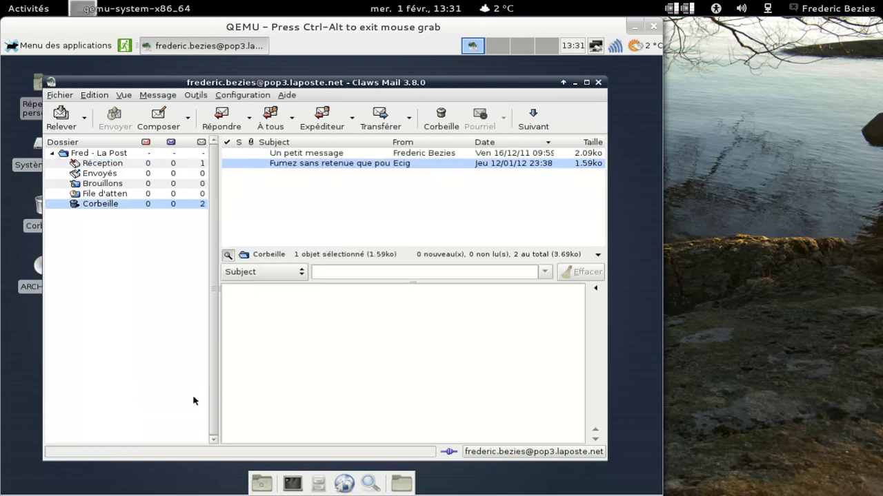
click(407, 304)
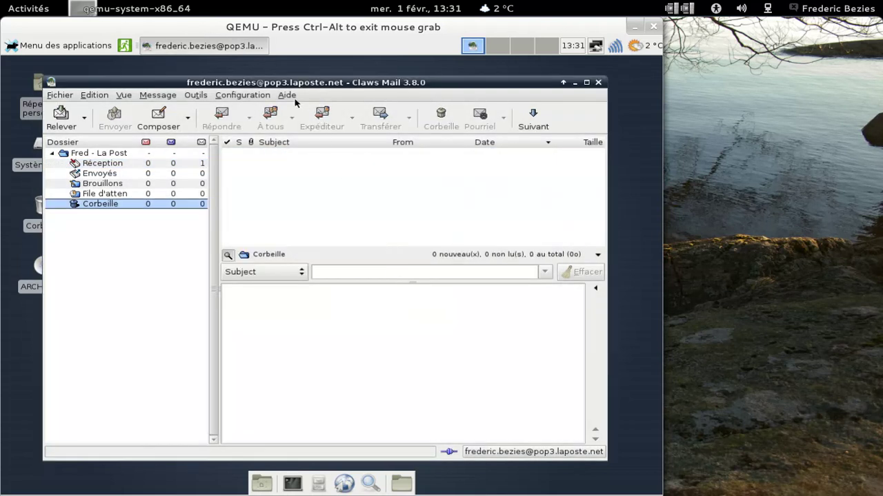
- View the About Claws Mail information, then quit the mail client
click(286, 95)
click(301, 145)
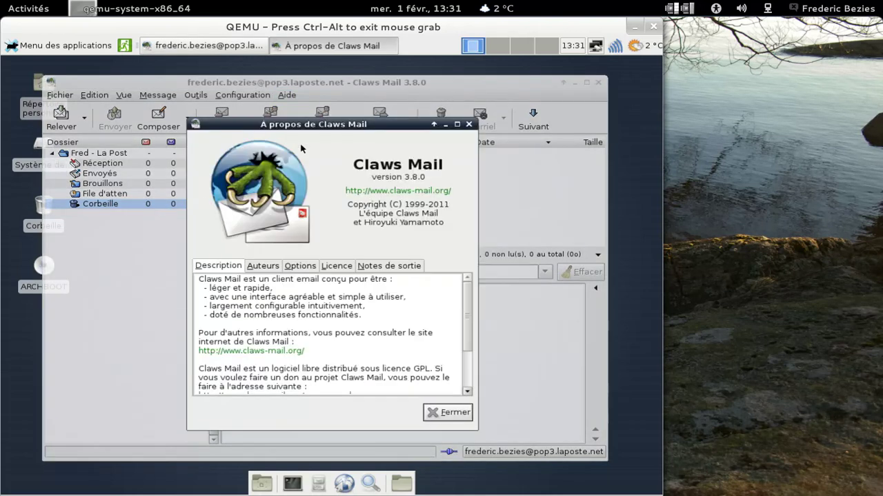
click(447, 413)
click(598, 82)
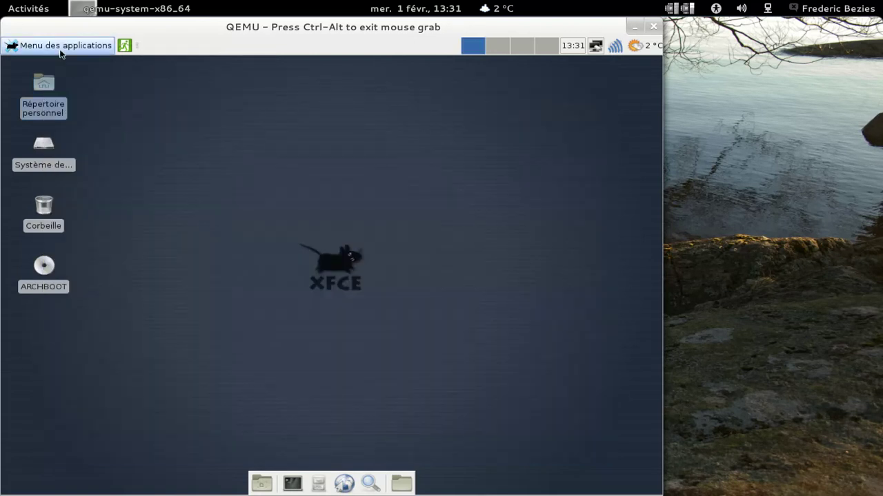
click(59, 46)
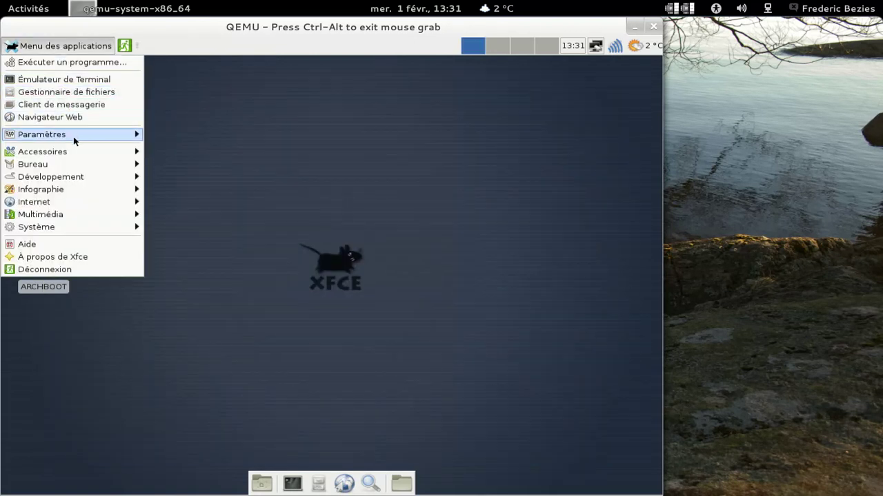
- Launch ePDFViewer from Bureau, confirm version 0.1.8 in its About box, then close it
mouse_move(75, 141)
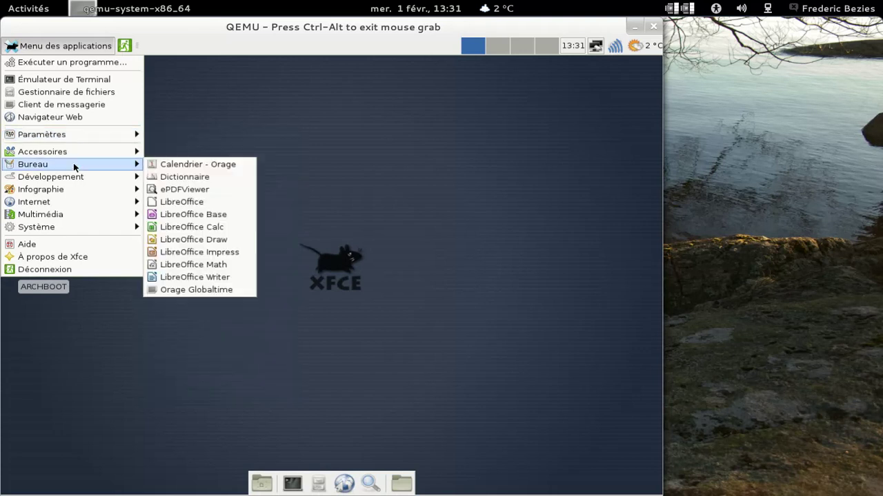
mouse_move(82, 220)
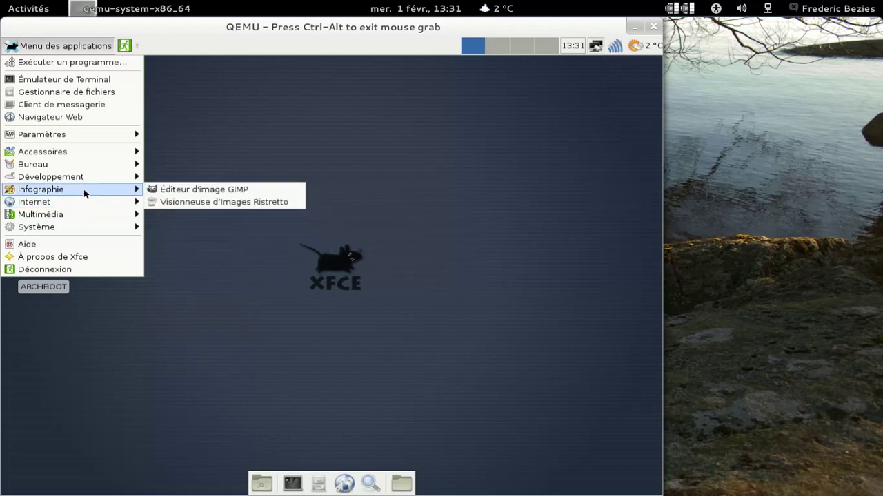
mouse_move(86, 180)
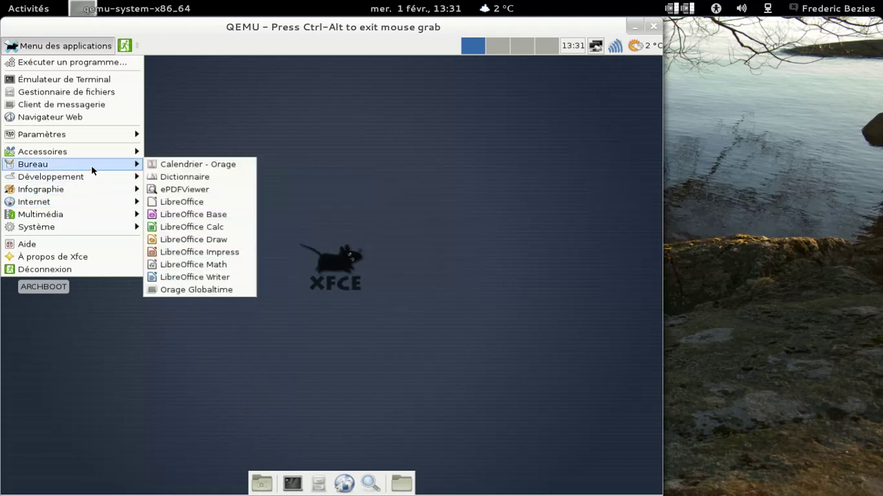
click(197, 189)
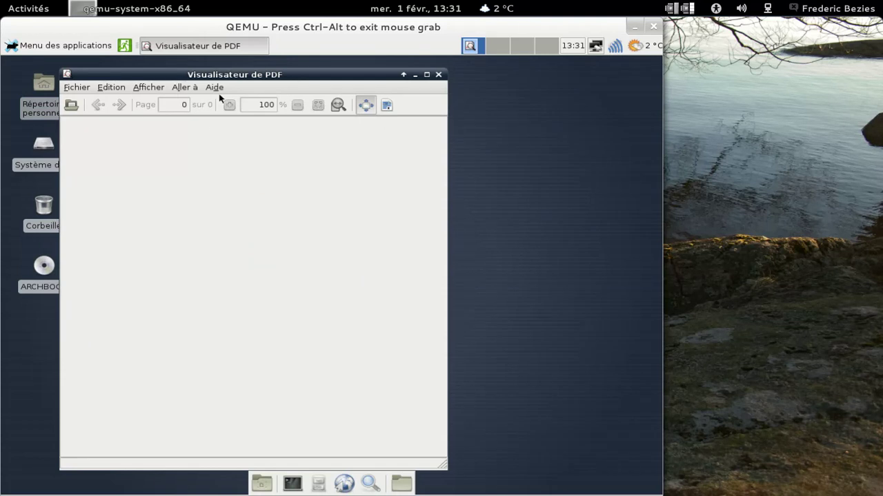
click(216, 89)
click(223, 103)
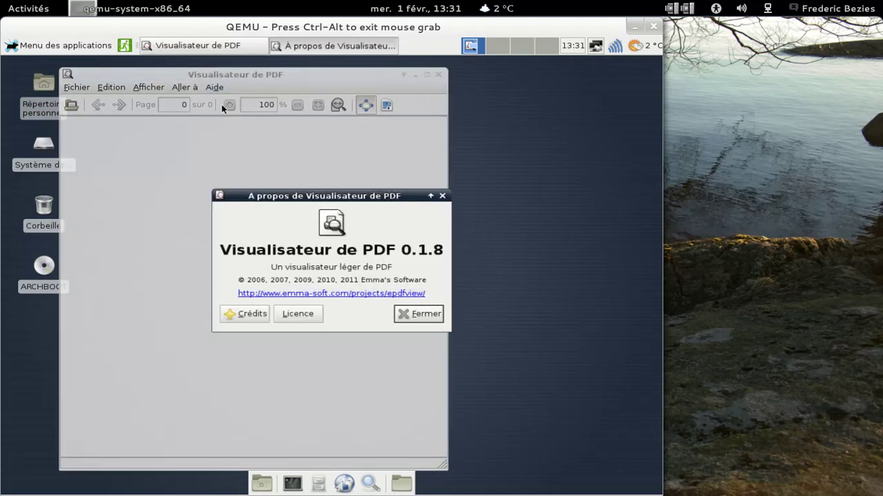
click(417, 313)
click(437, 75)
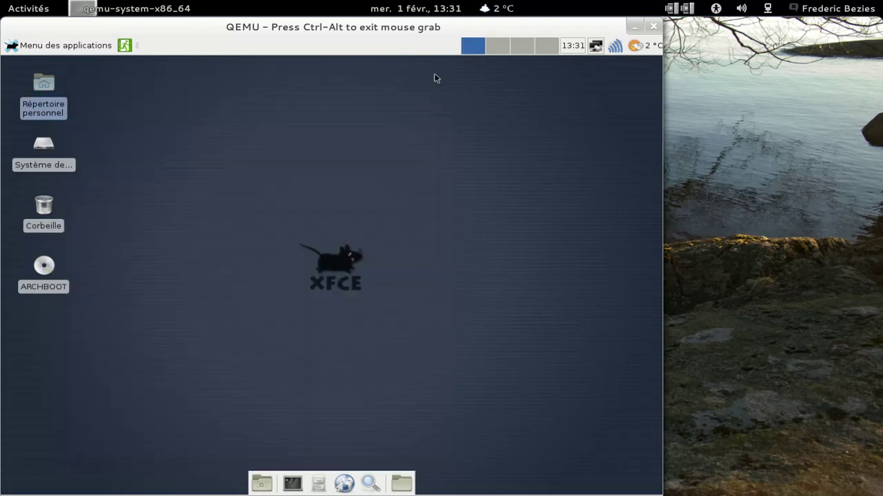
- Open the Settings Manager and glance at the screen resolution settings
click(42, 46)
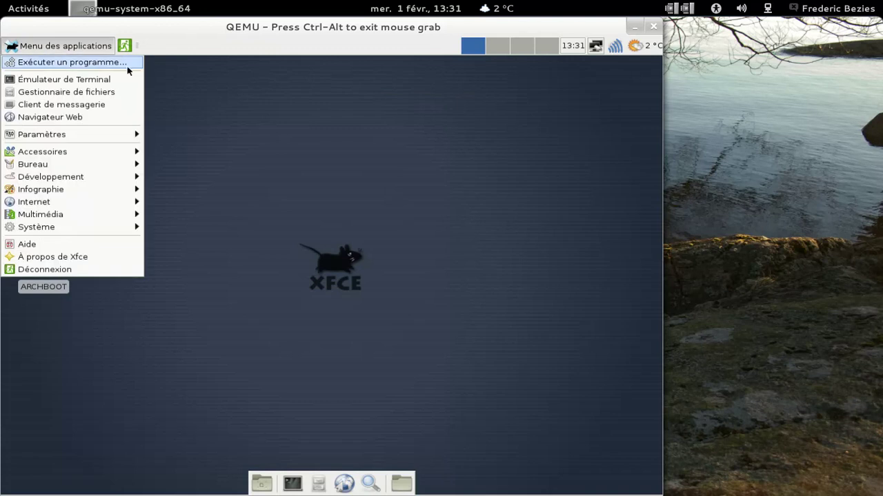
mouse_move(122, 138)
click(187, 134)
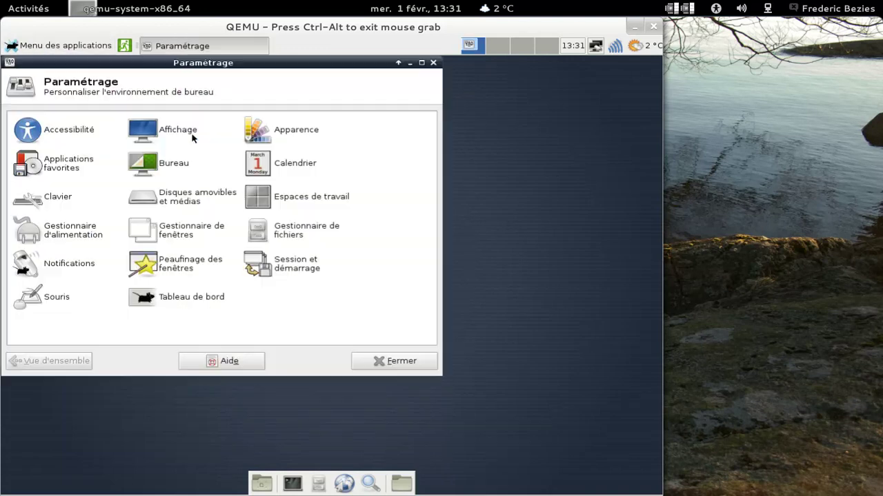
click(183, 136)
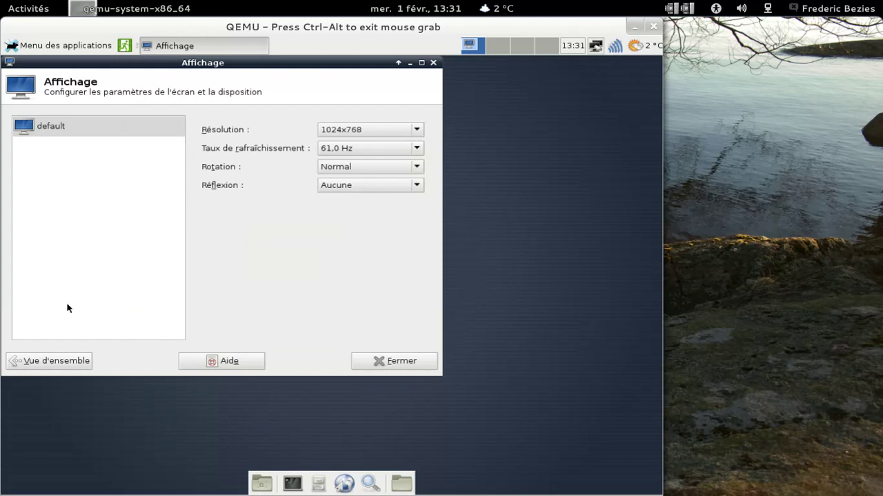
click(64, 359)
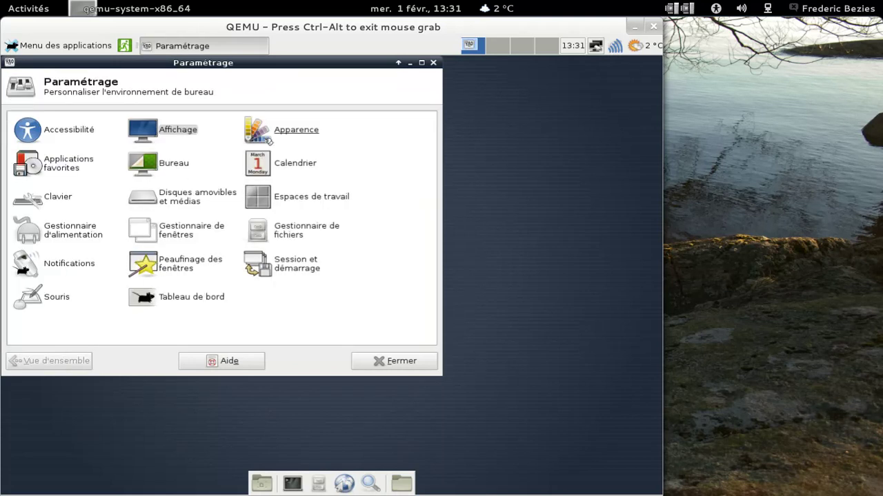
- Try several background images, settle on paltanen.jpg as wallpaper, and close the Bureau settings
click(169, 161)
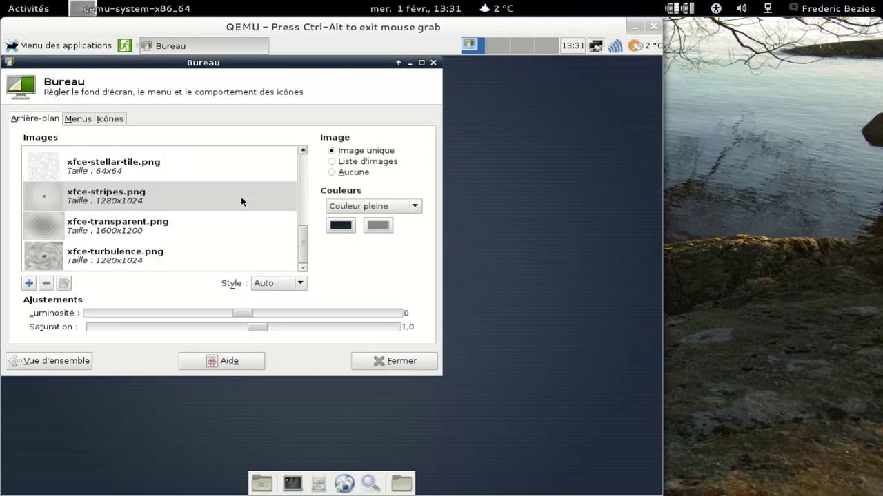
drag(302, 241, 302, 166)
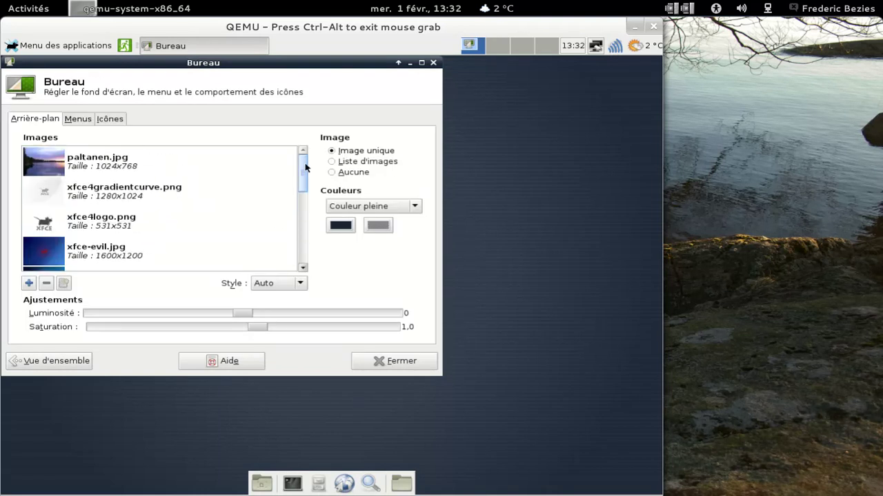
click(183, 164)
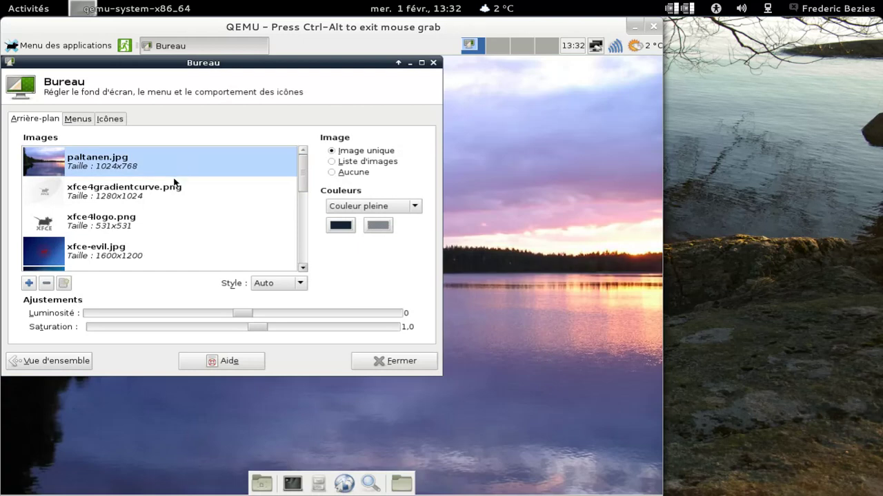
click(173, 190)
click(156, 223)
click(138, 253)
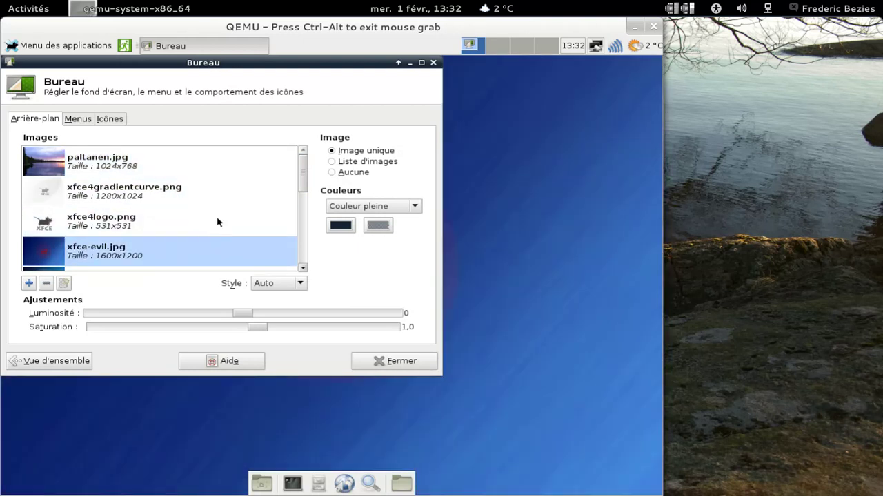
scroll(232, 201, down, 5)
click(182, 200)
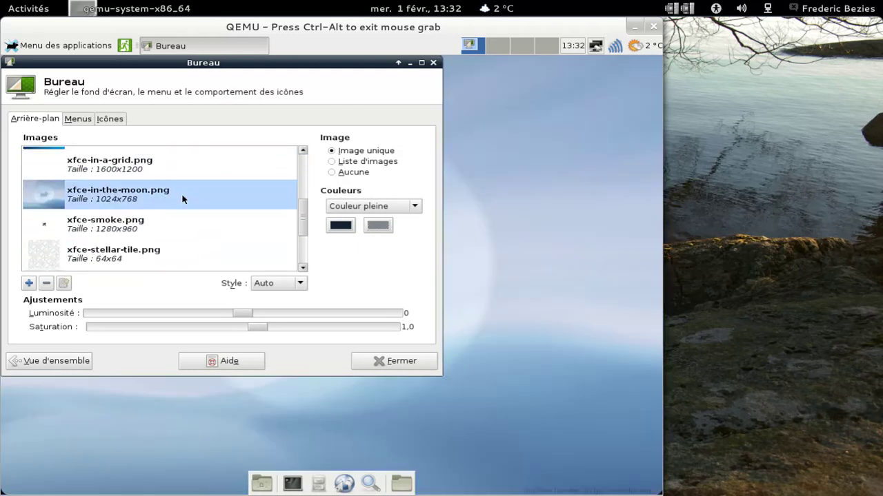
scroll(182, 199, down, 3)
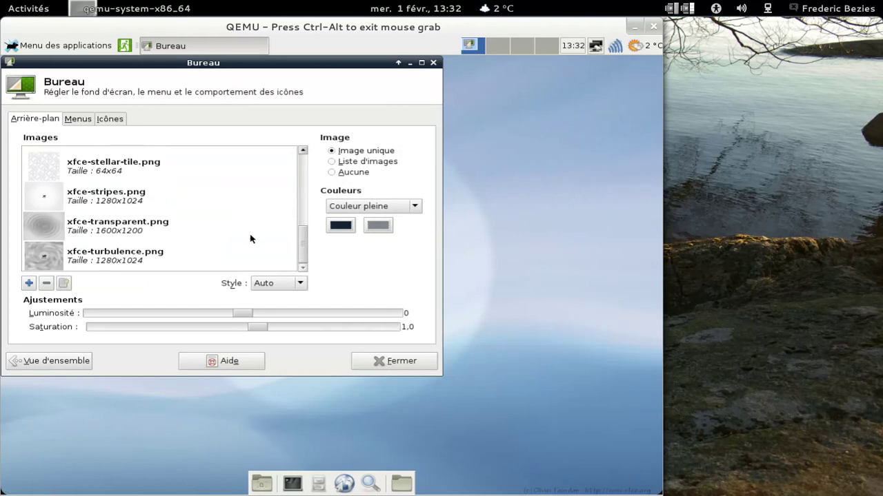
drag(302, 246, 304, 152)
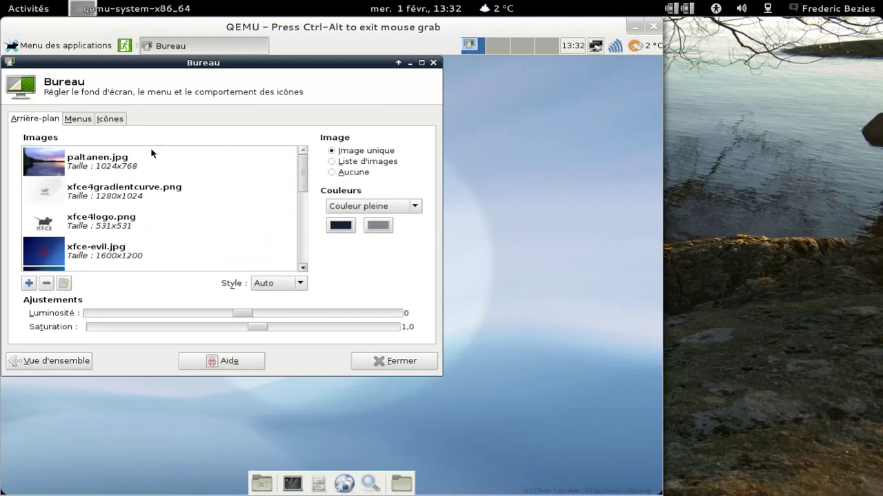
click(152, 153)
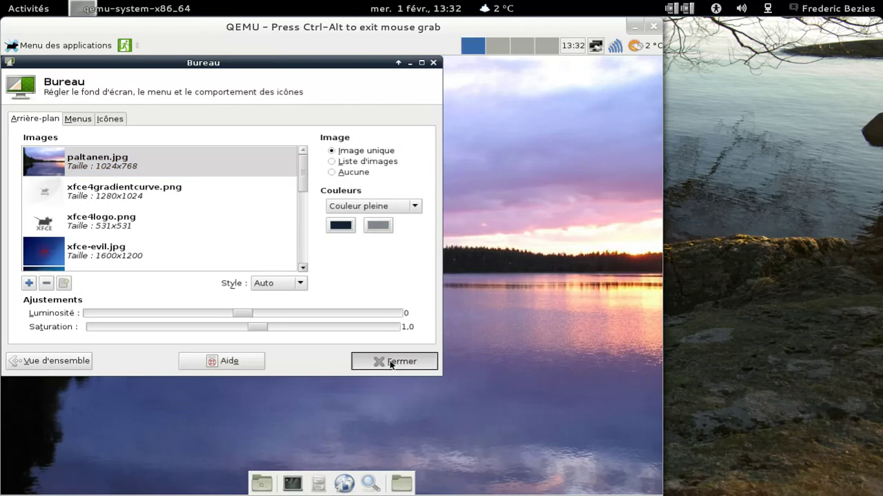
click(391, 362)
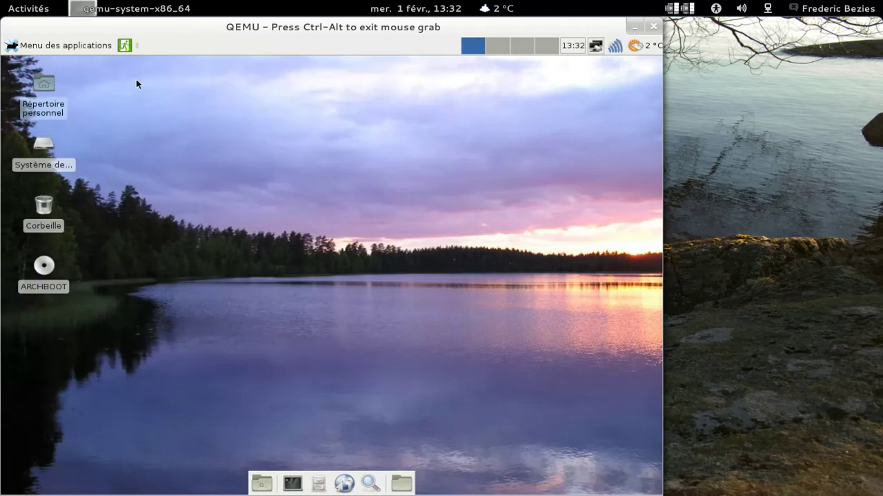
- Reopen the Settings Manager from the applications menu and drag its window toward the centre
click(53, 46)
mouse_move(132, 136)
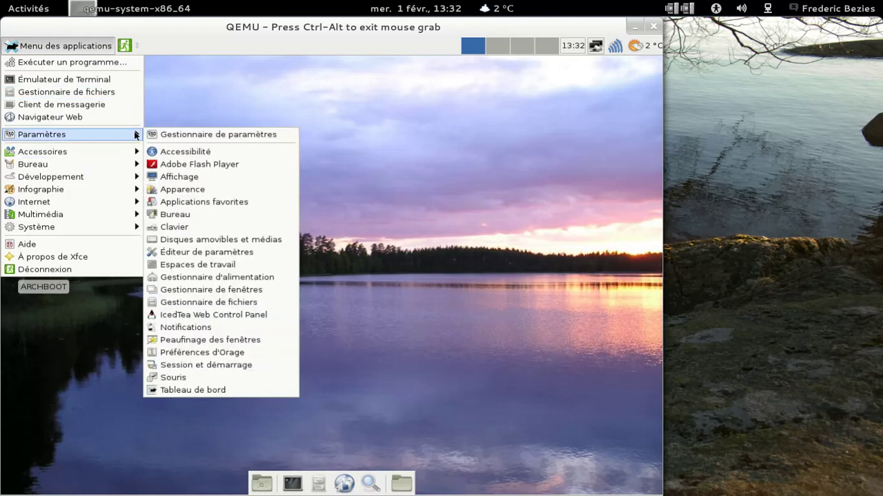
click(190, 136)
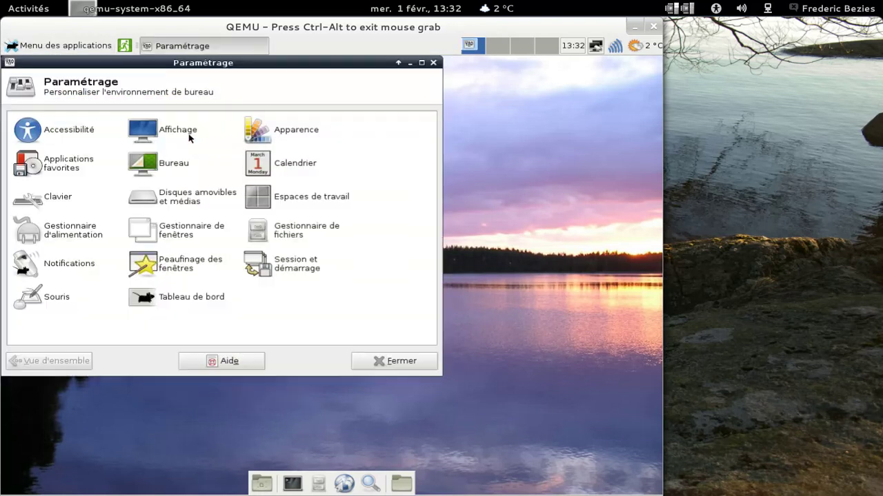
drag(200, 69, 331, 92)
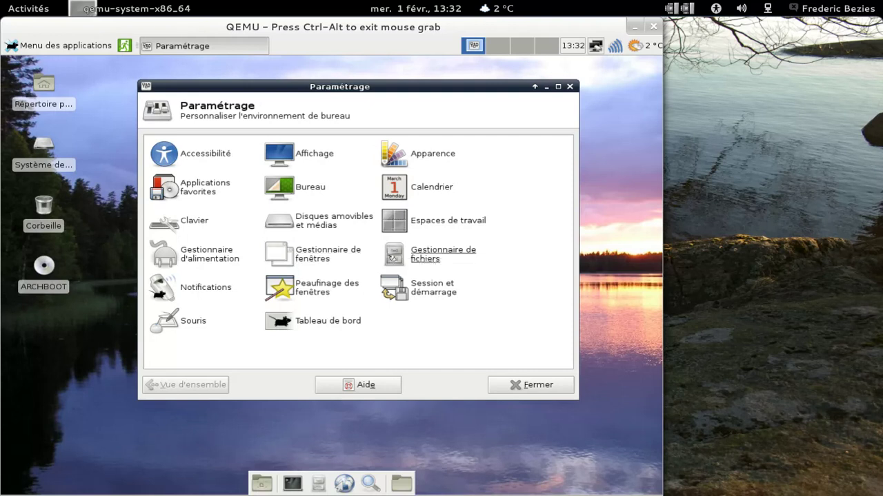
- Open Peaufinage des fenêtres and look through its focus, accessibility, workspace and placement tabs
click(336, 292)
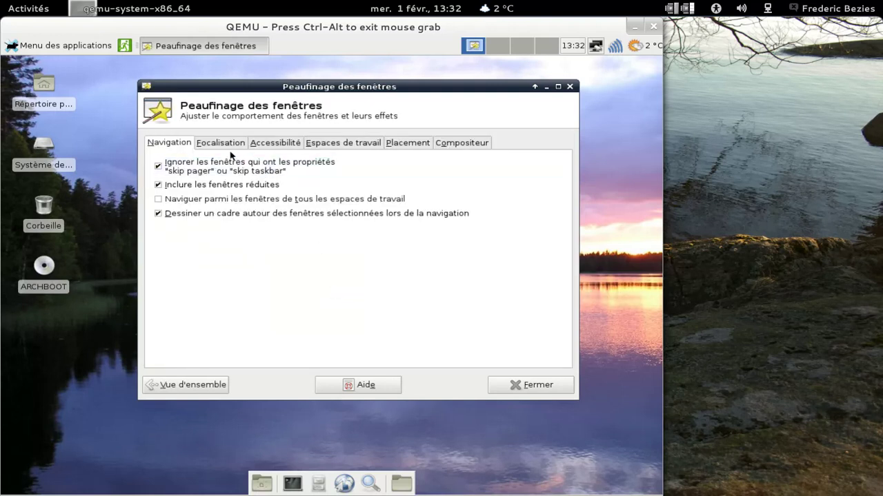
click(219, 143)
click(270, 144)
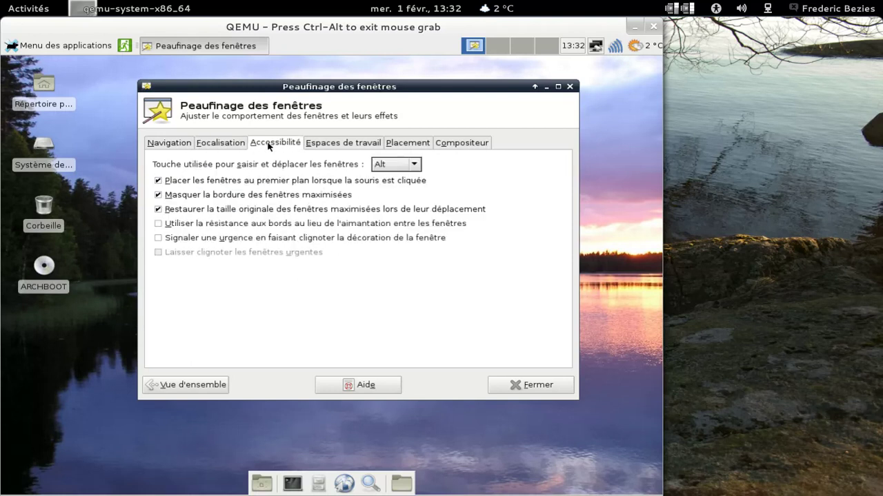
click(344, 146)
click(398, 145)
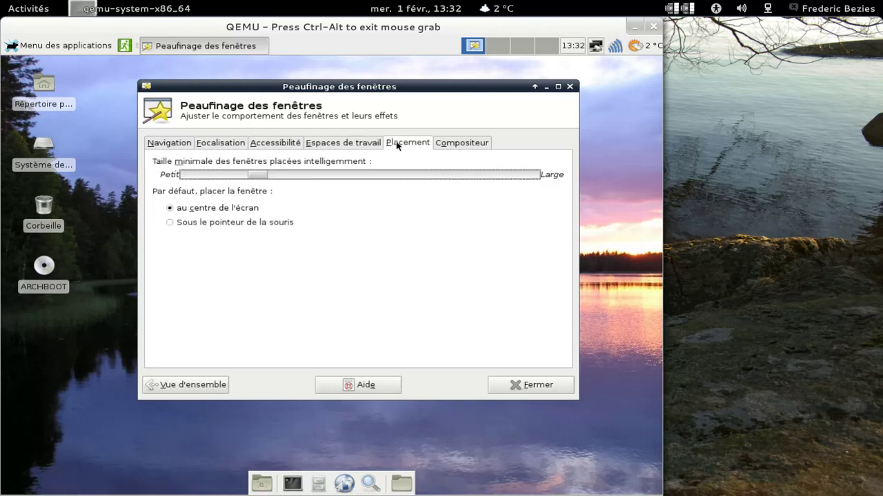
- On the Compositeur tab, tick 'Afficher l'ombre sous les fenêtres normales', then close the window
click(442, 145)
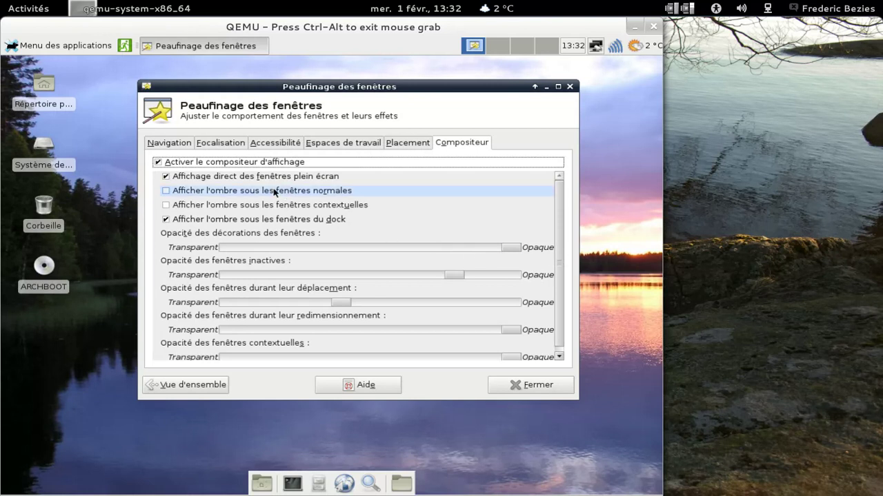
click(168, 192)
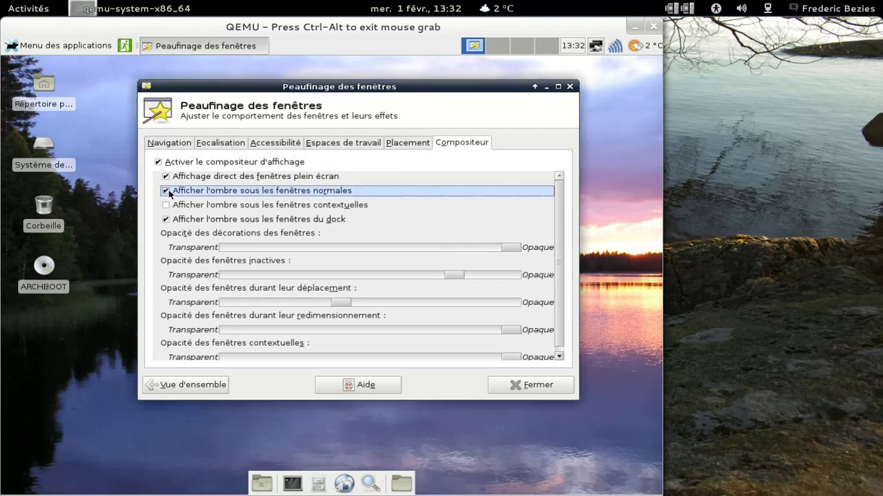
drag(351, 92, 332, 104)
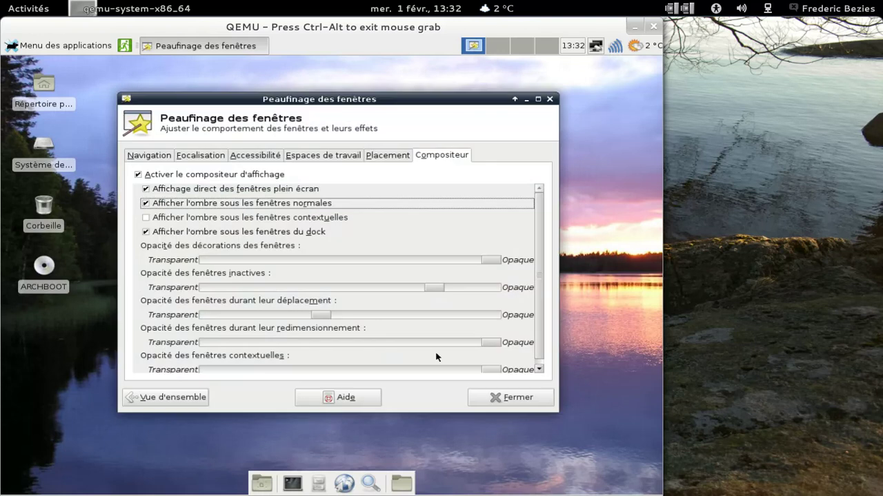
click(525, 397)
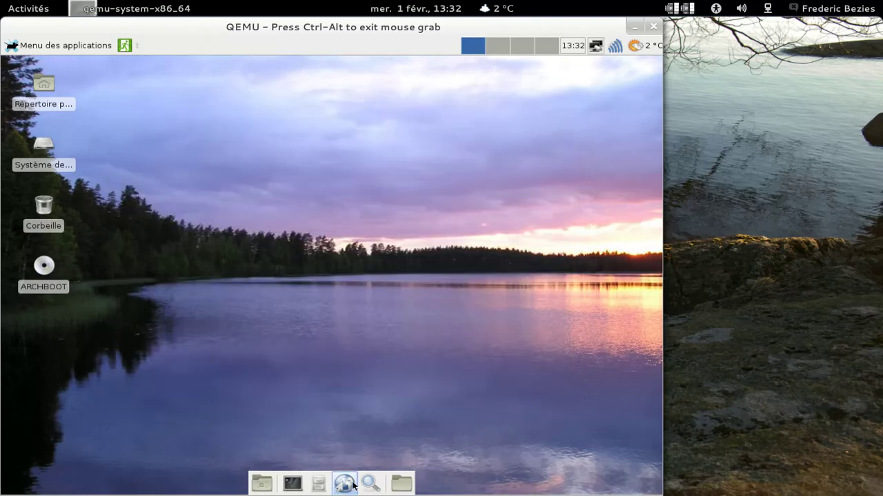
- Set Midori's 'Au lancement de Midori' to 'Afficher la page d'accueil', open a new tab, then close the browser
click(352, 486)
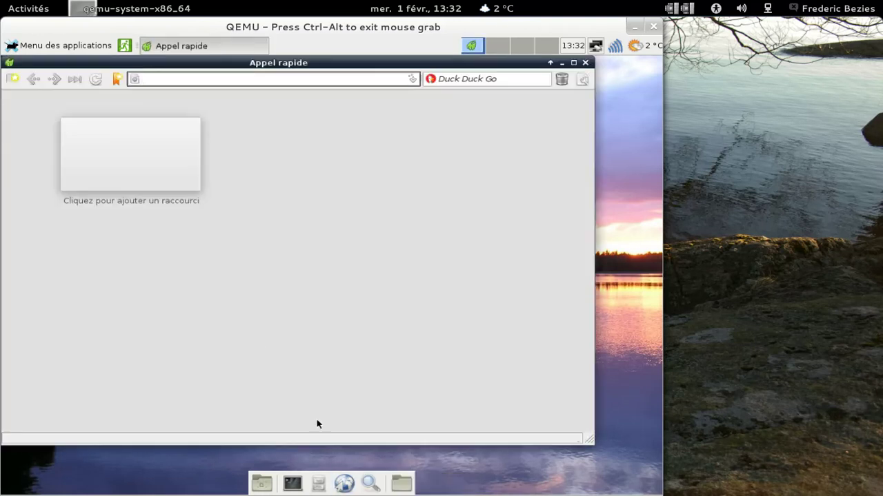
click(583, 79)
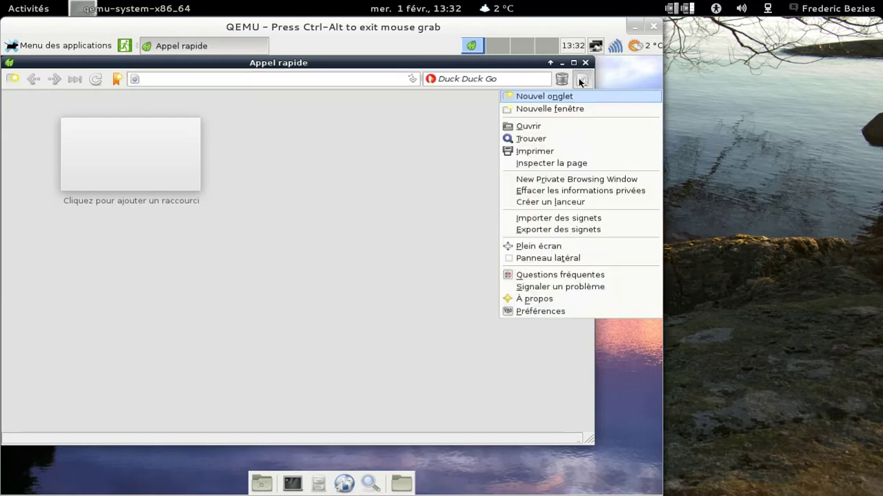
click(571, 310)
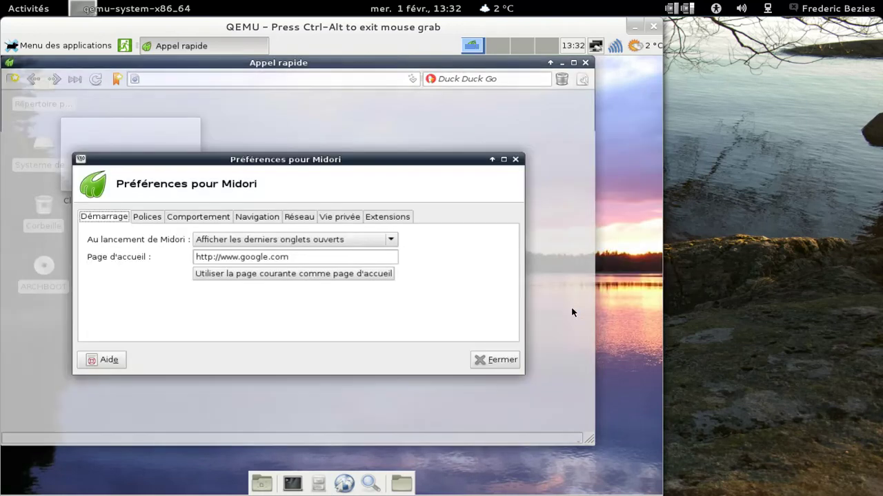
click(236, 241)
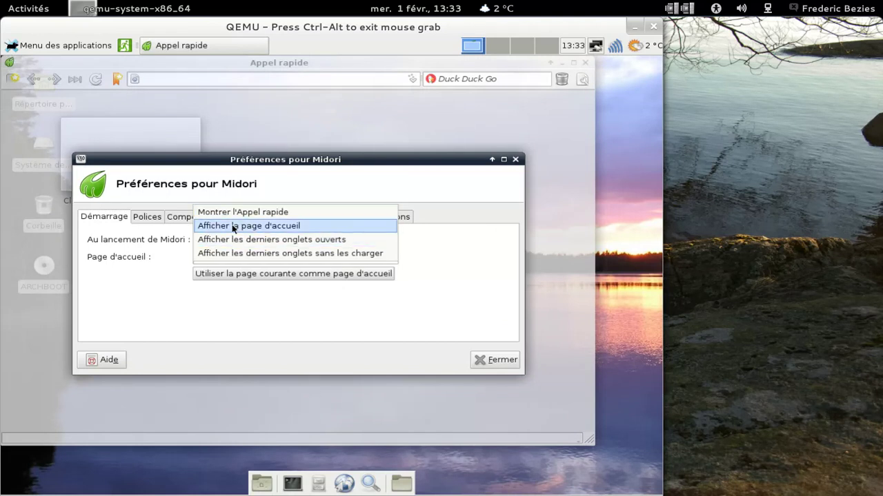
click(234, 227)
click(495, 360)
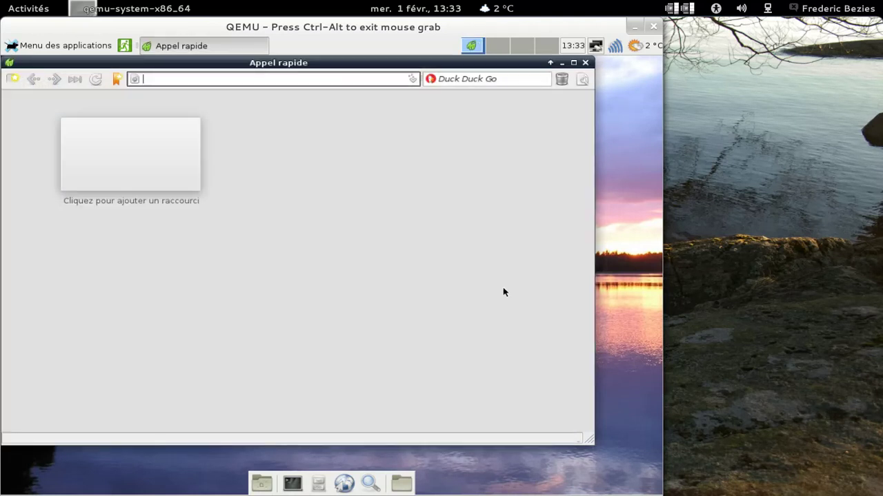
click(13, 80)
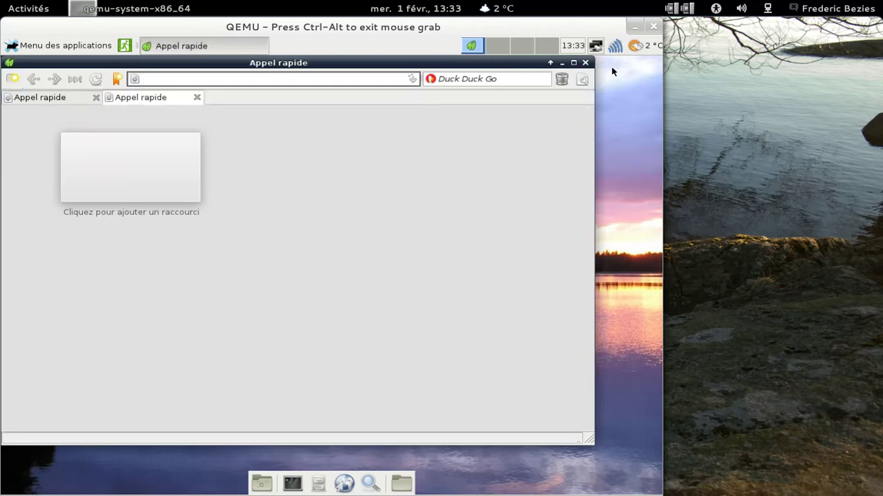
click(586, 63)
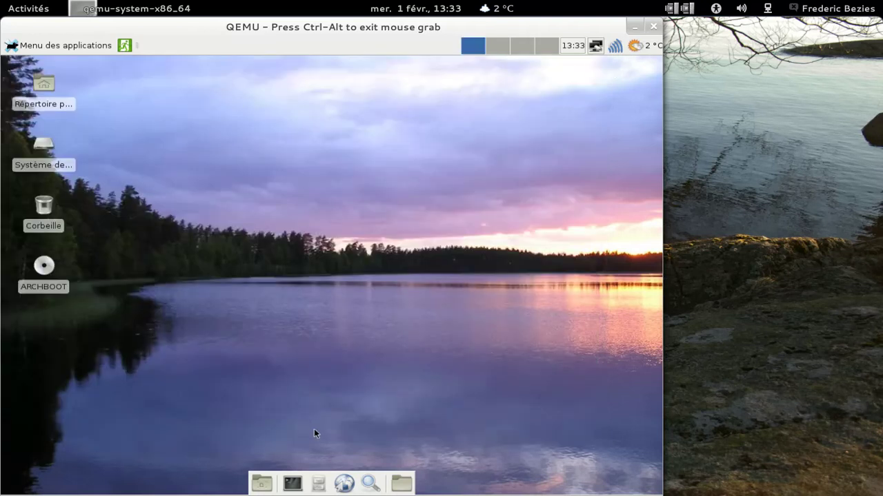
- Relaunch Midori on its Google home page, then browse the applications menu to the Multimédia submenu
click(344, 484)
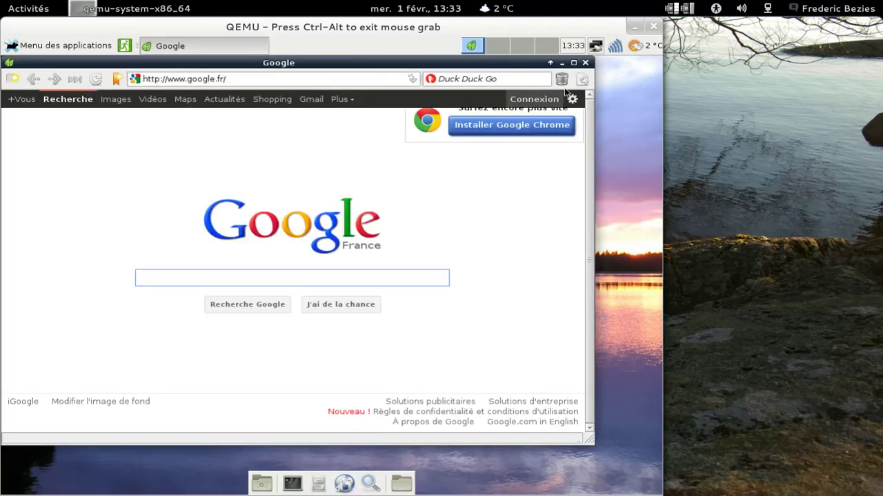
drag(469, 67, 519, 81)
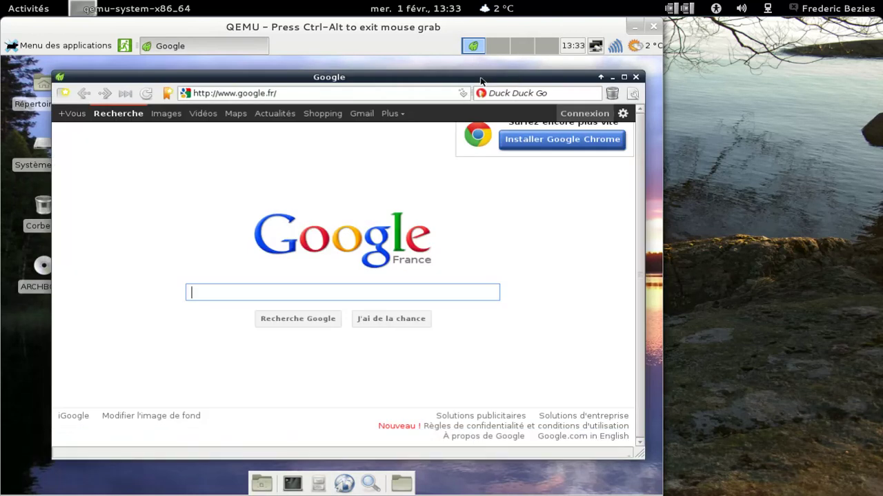
click(81, 43)
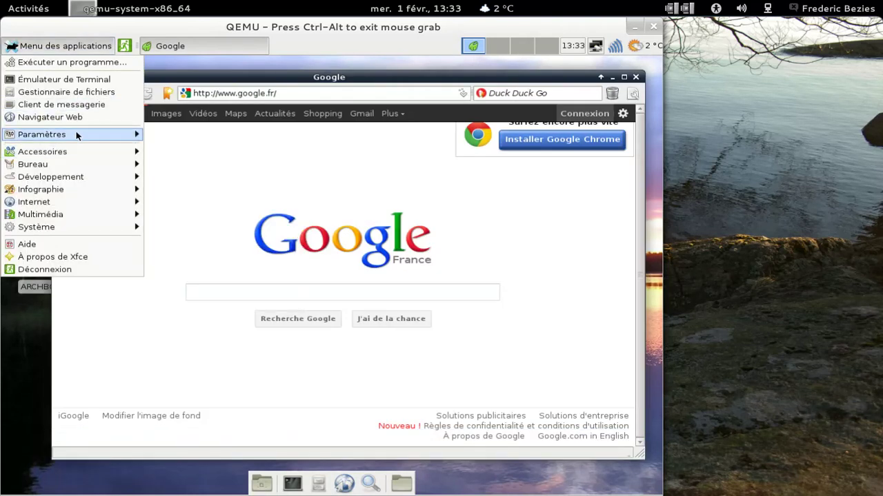
mouse_move(77, 150)
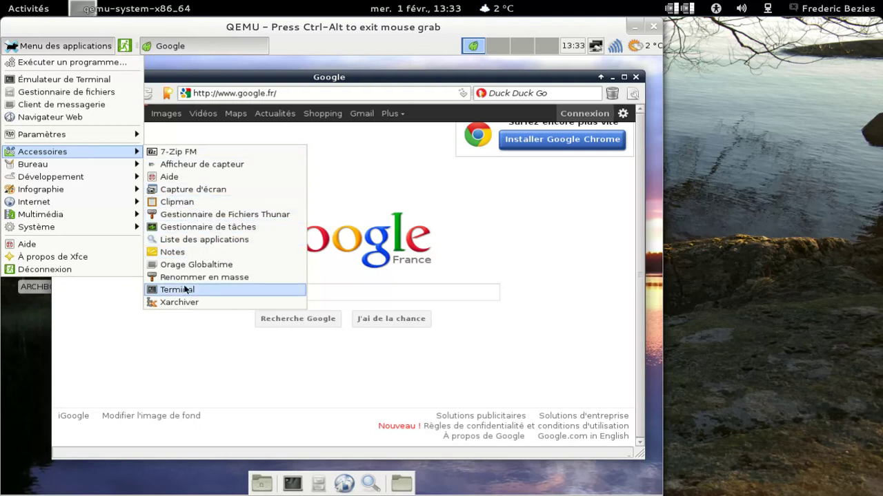
mouse_move(107, 168)
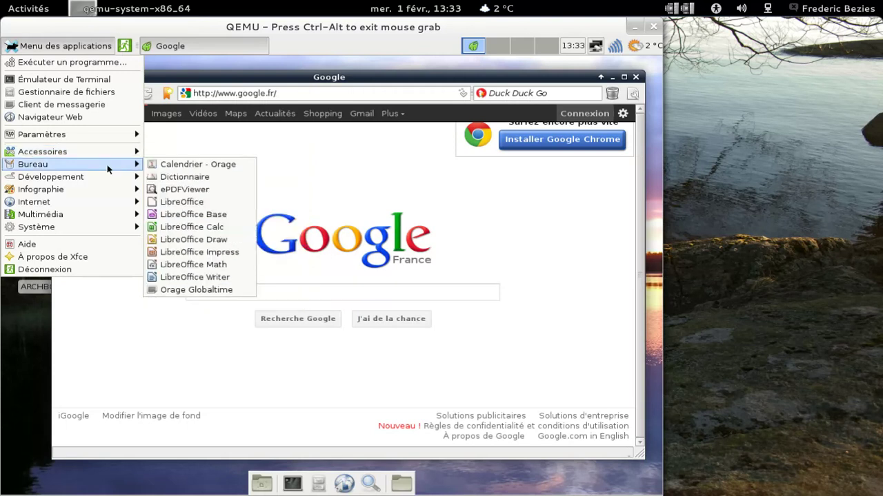
mouse_move(102, 194)
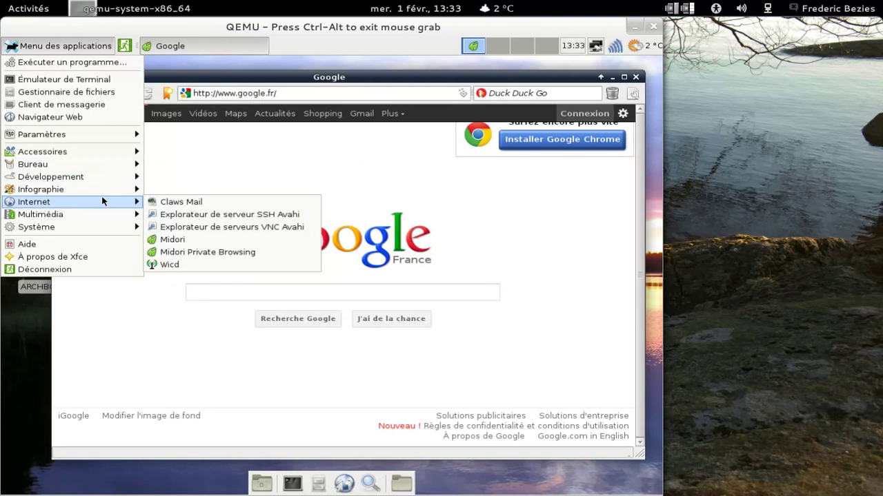
mouse_move(90, 218)
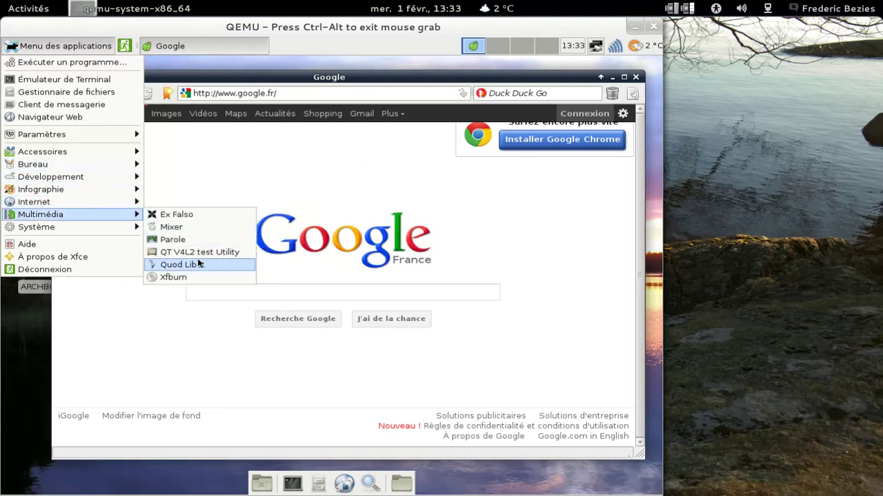
- Launch Quod Libet from Multimédia, confirm version 2.3.2 in Aide > À propos, then close it
click(198, 265)
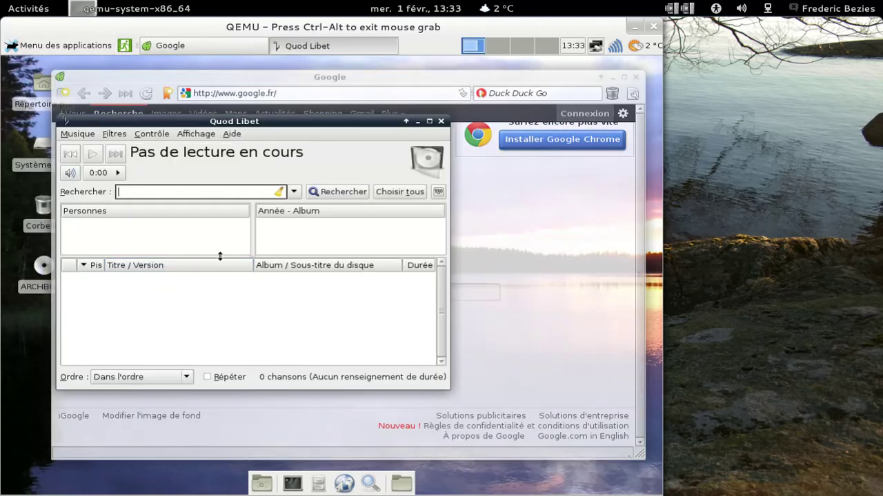
click(232, 137)
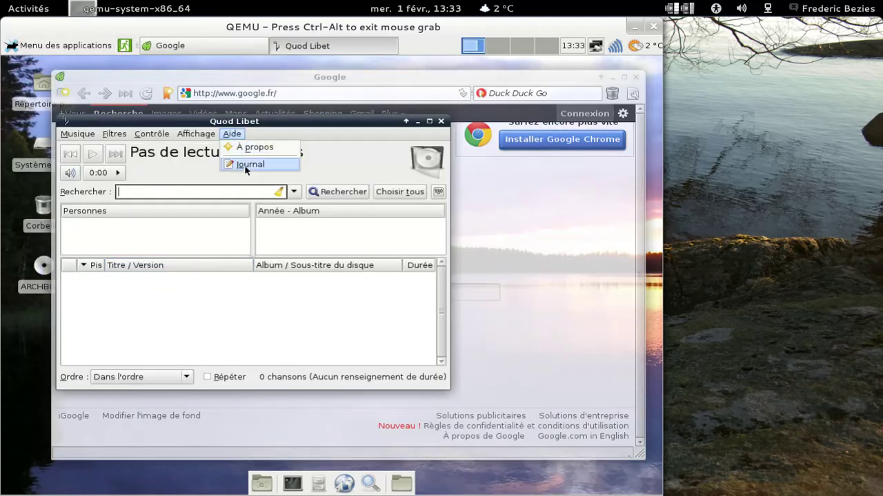
click(243, 145)
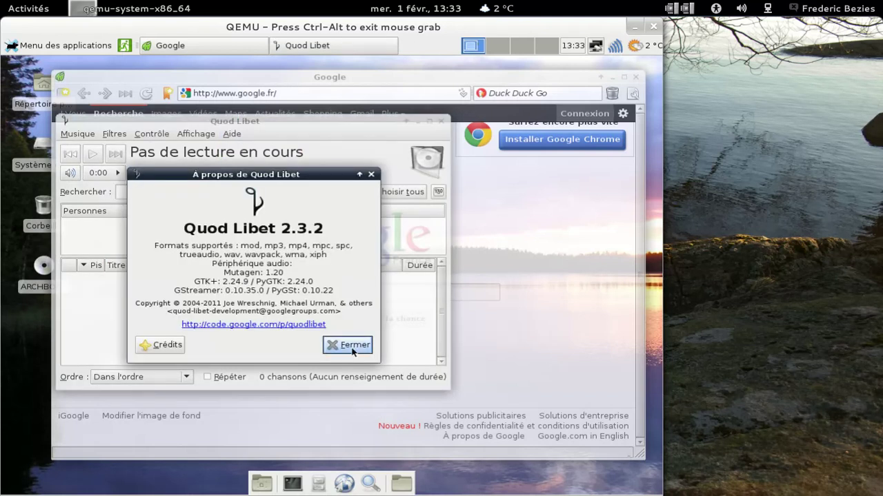
click(345, 344)
click(442, 122)
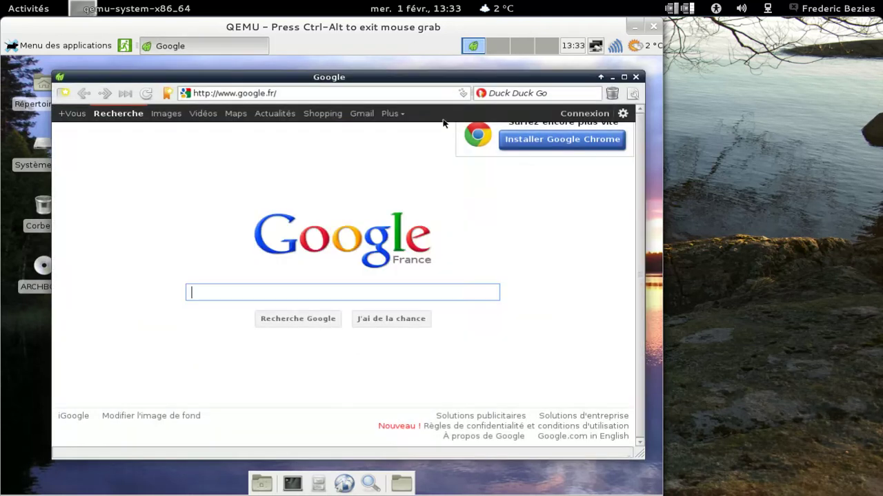
- Load html5test.com in Midori and see its score of 300 plus 14 bonus points
click(316, 96)
text(html5te)
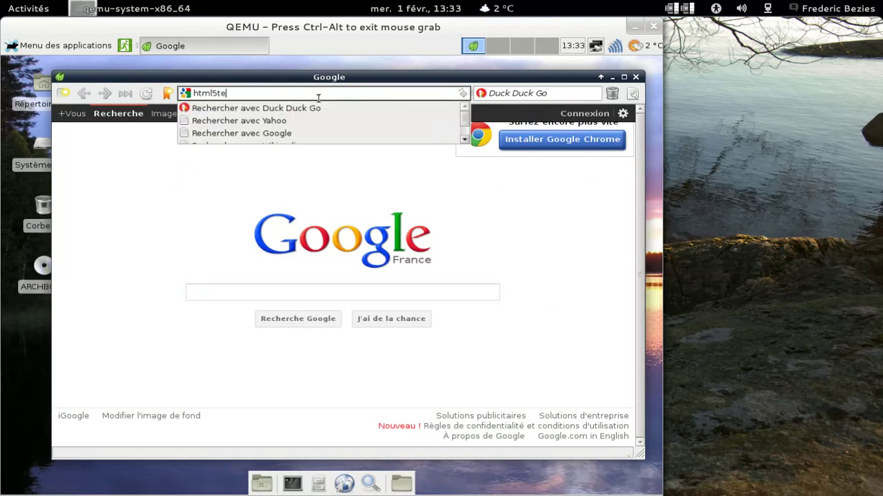
text(st.com)
key(Return)
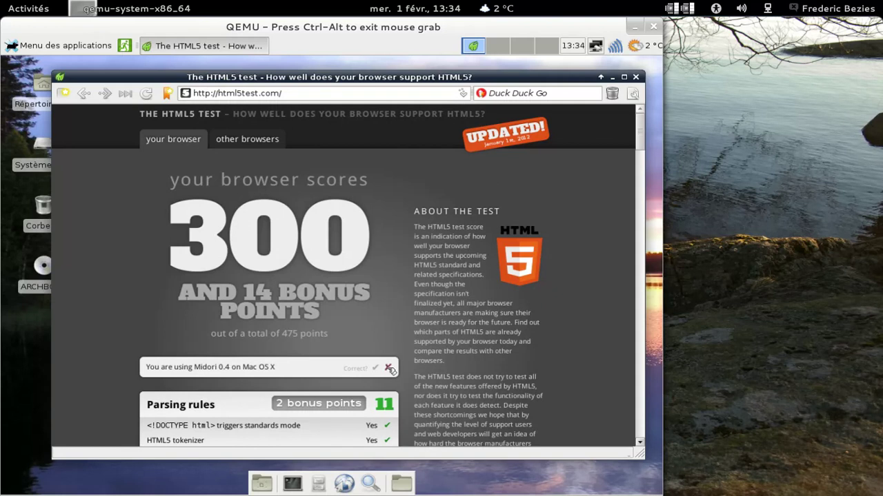
click(632, 93)
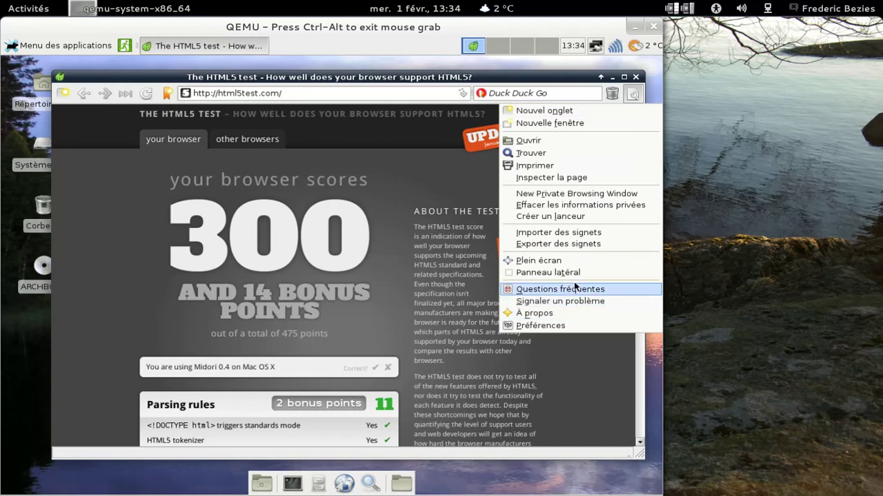
- In Midori's Préférences, view the Comportement, Navigation and Réseau tabs and open the 'S'identifier comme' list
click(569, 326)
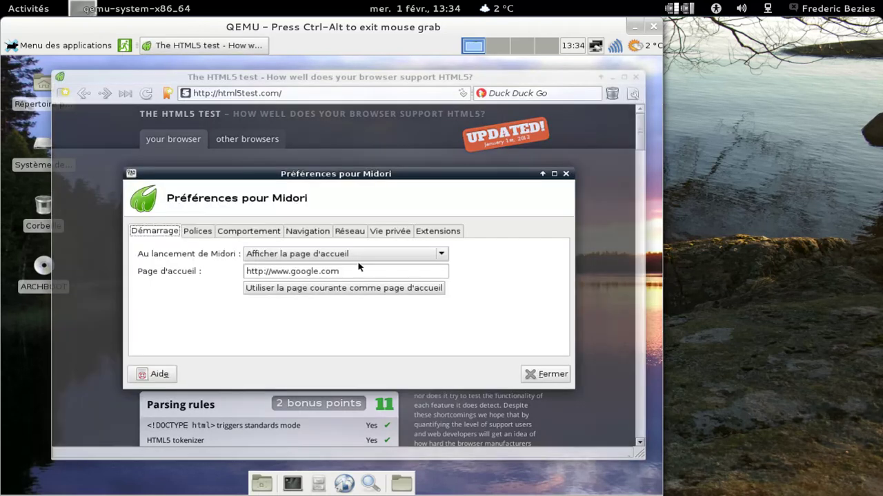
click(237, 235)
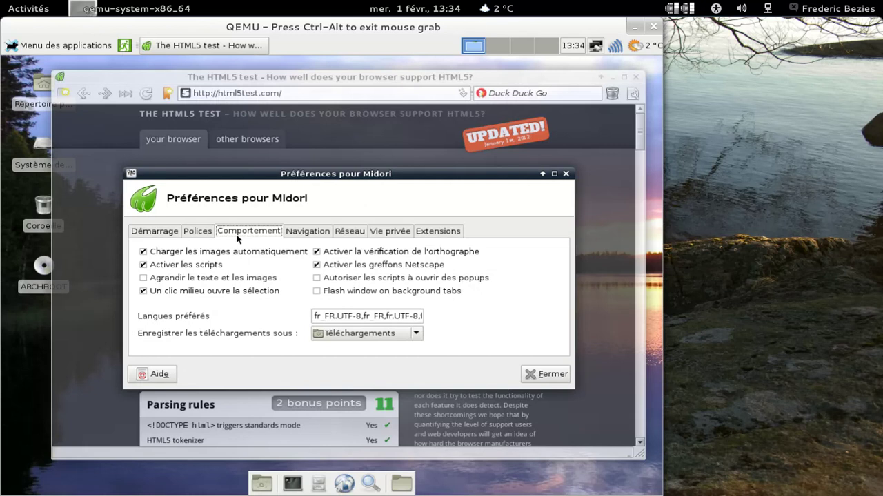
click(317, 234)
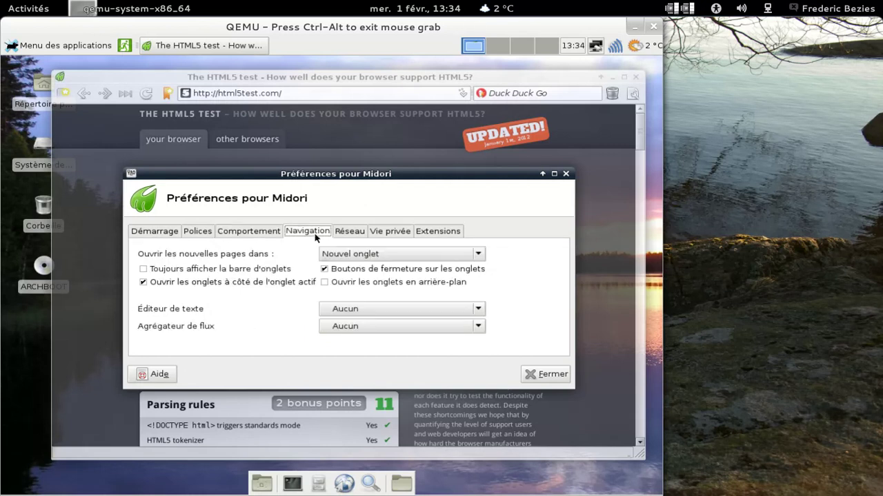
click(350, 235)
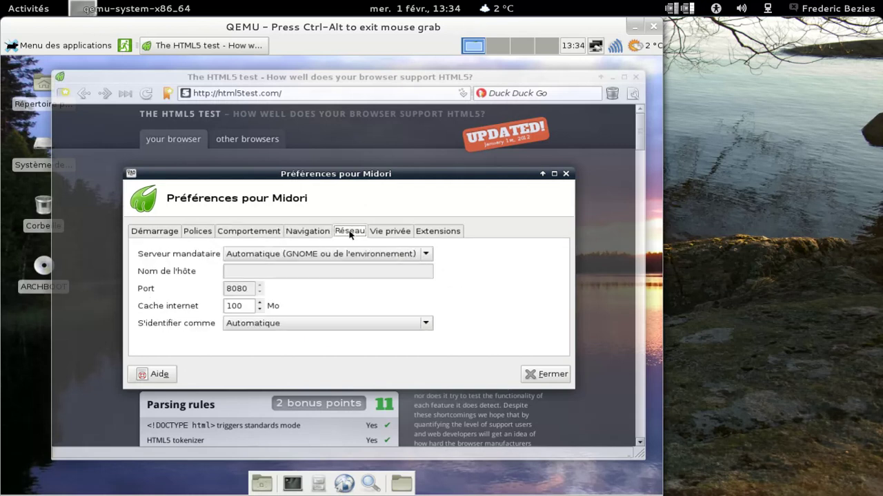
click(350, 324)
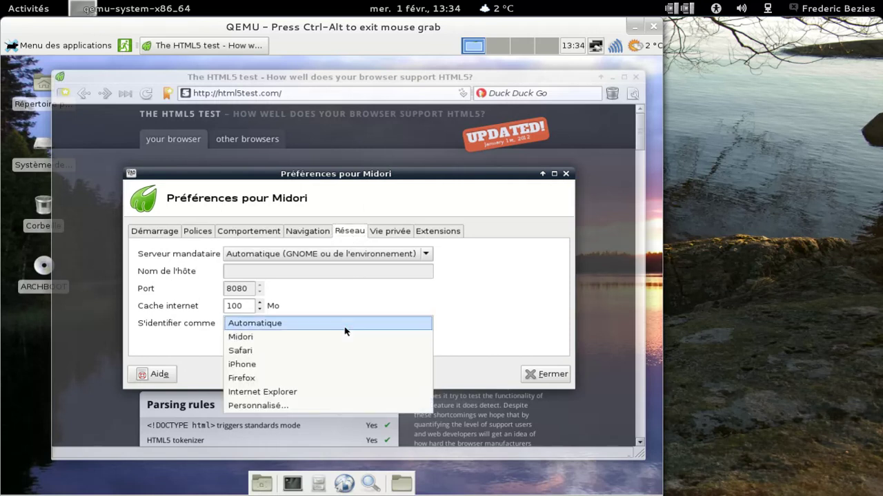